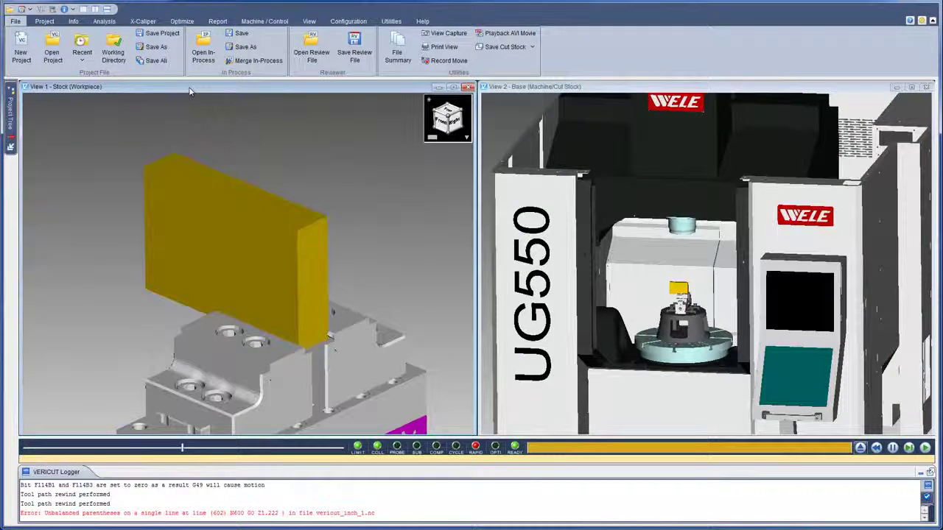
# Dock the NC Program listing for verciut_inch_1.nc, then browse the File, Project and Info tabs
pyautogui.click(73, 22)
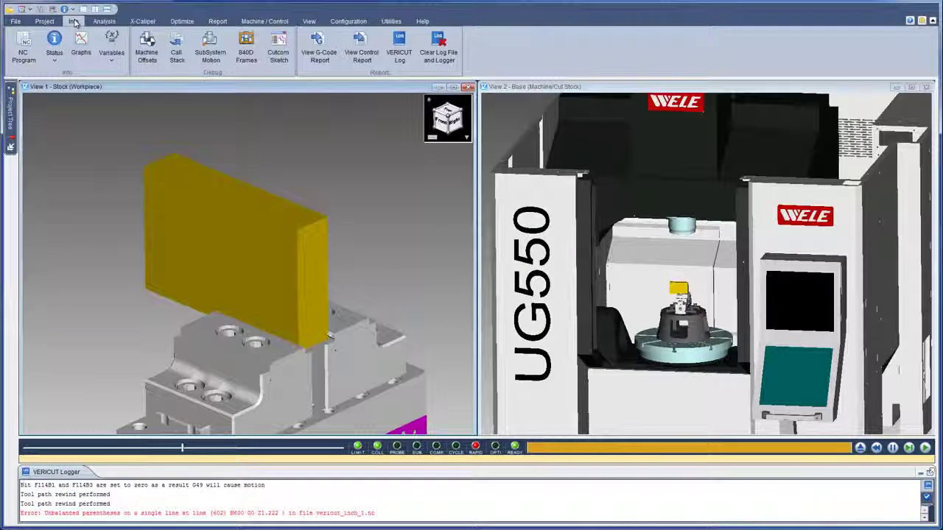
pyautogui.click(24, 45)
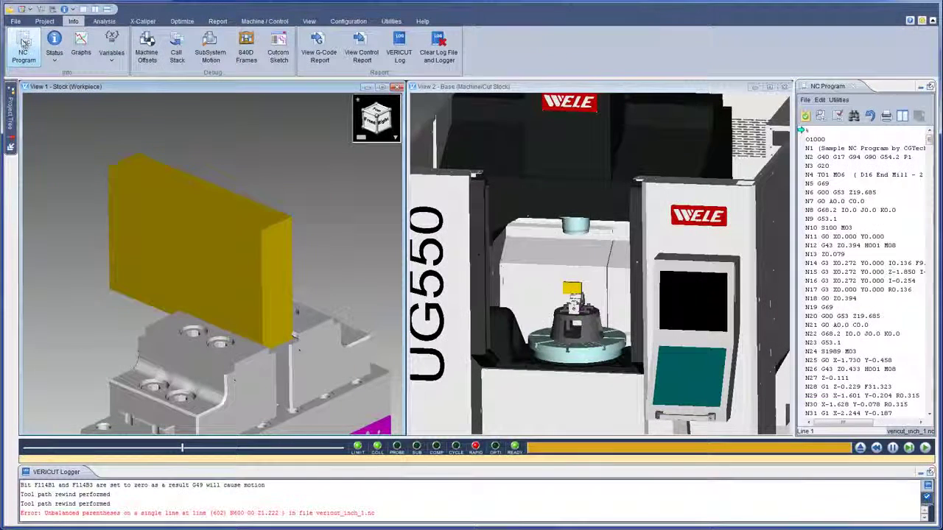
pyautogui.click(15, 22)
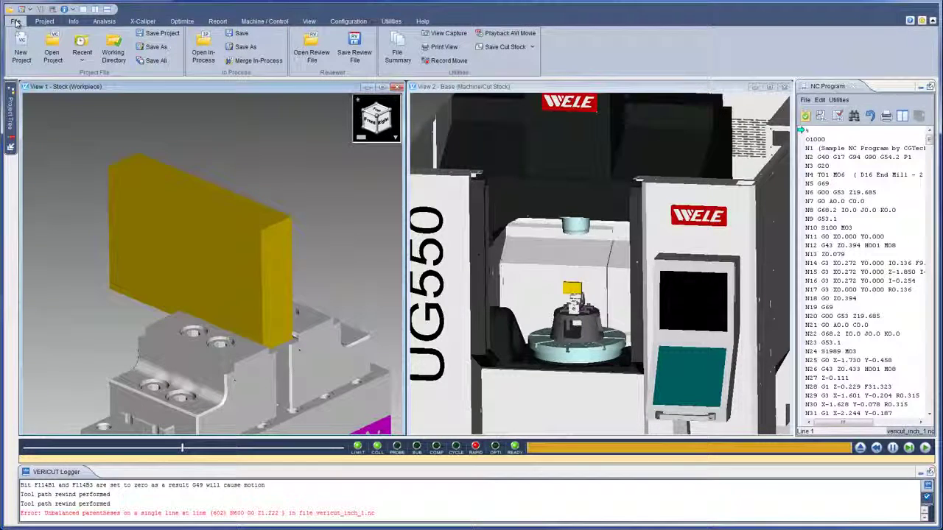
pyautogui.click(38, 22)
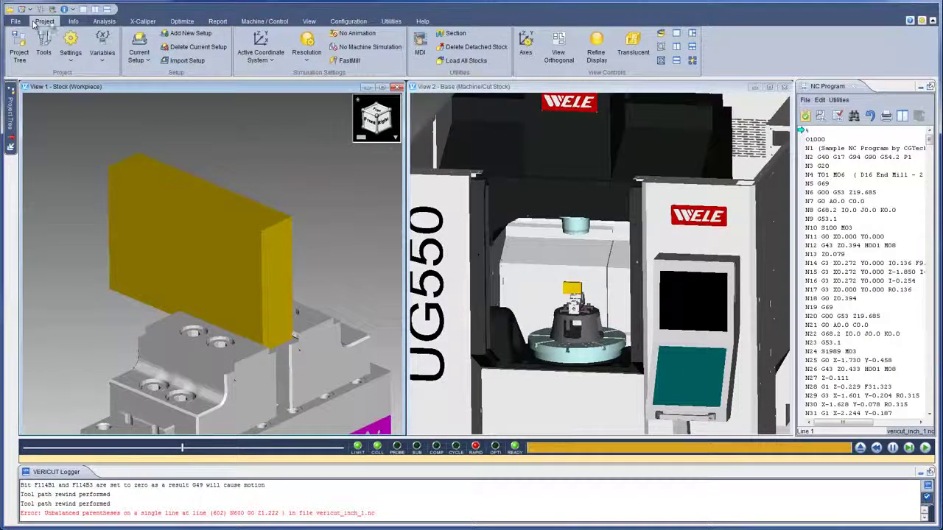
pyautogui.click(74, 22)
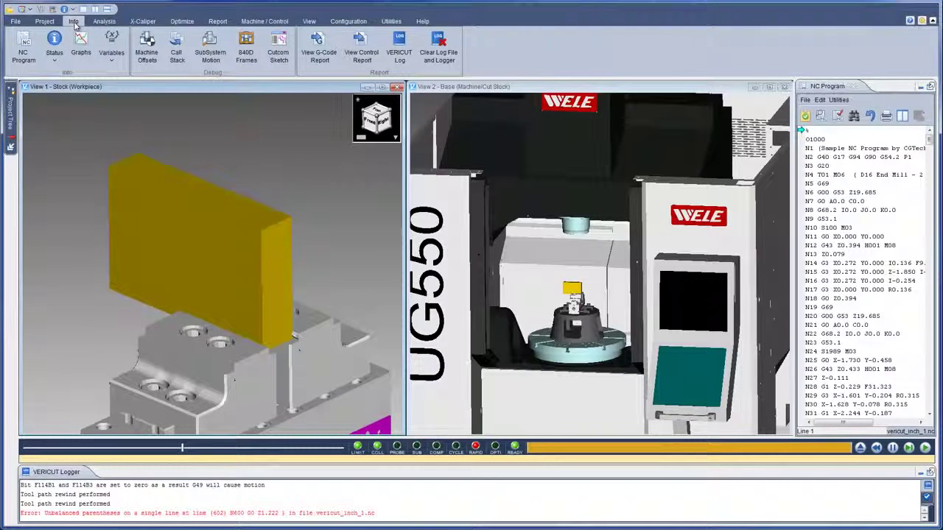
pyautogui.click(15, 23)
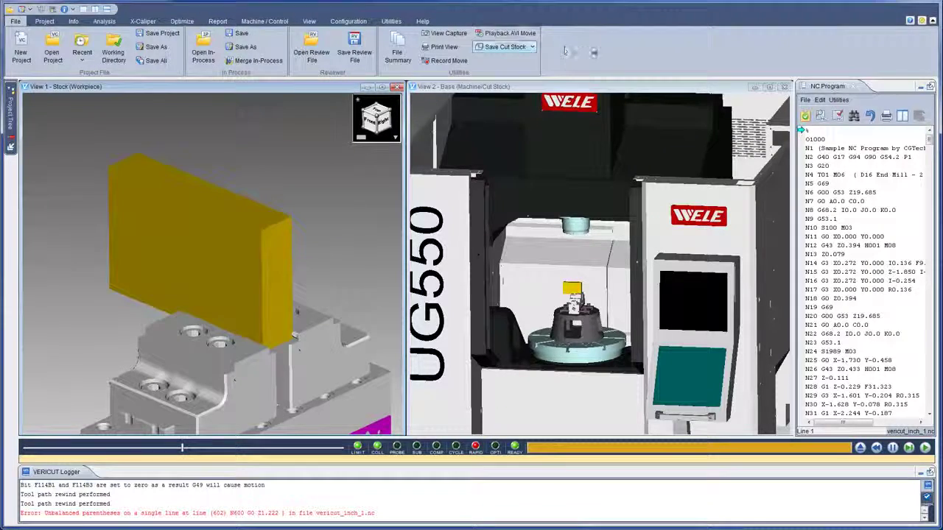
# Add Favorites below Open Project in the Project File group and make Save Project a large button
pyautogui.click(910, 22)
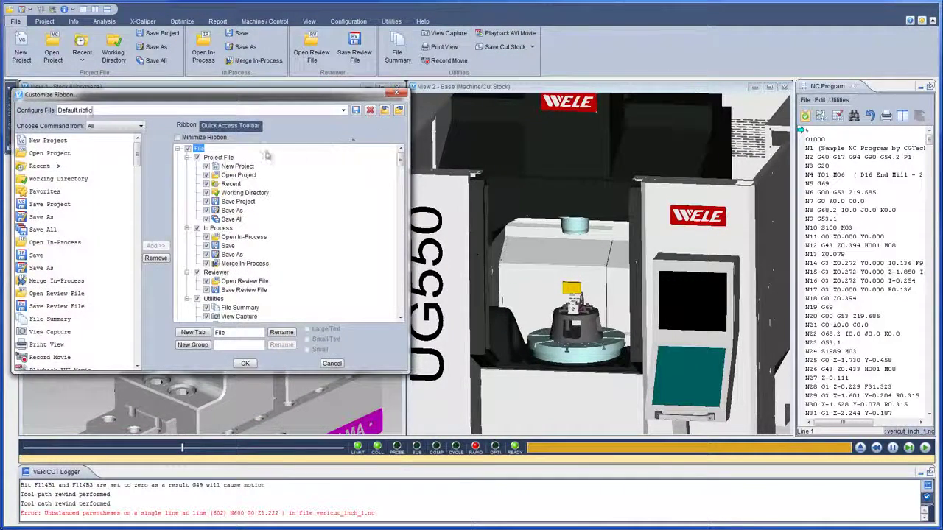
pyautogui.click(219, 157)
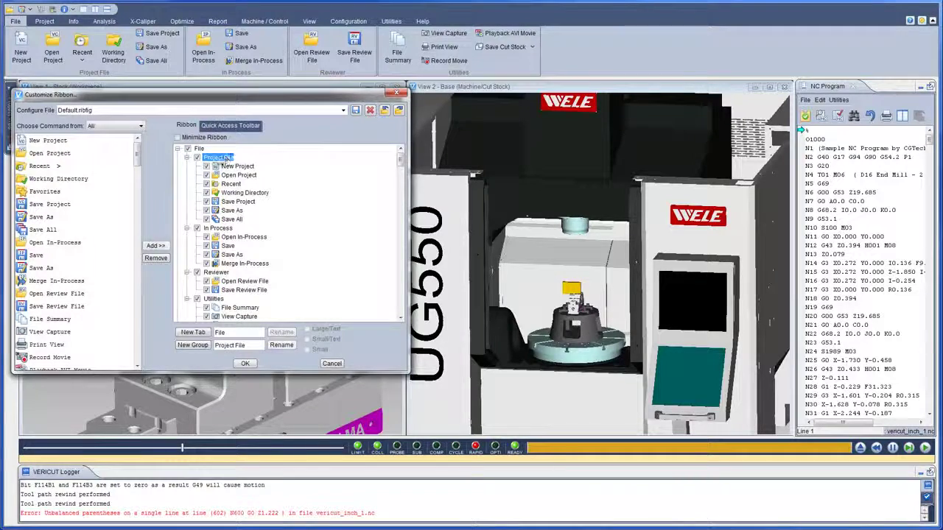
pyautogui.click(61, 192)
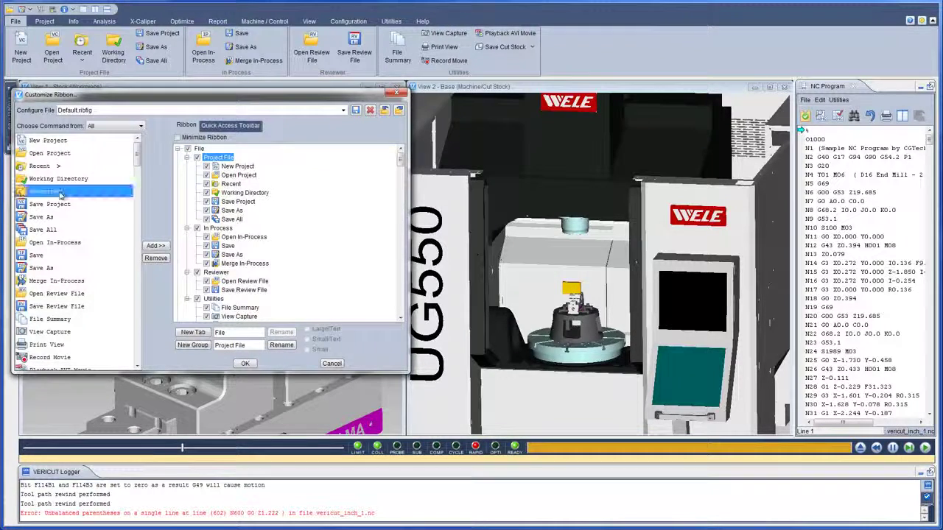
pyautogui.click(156, 246)
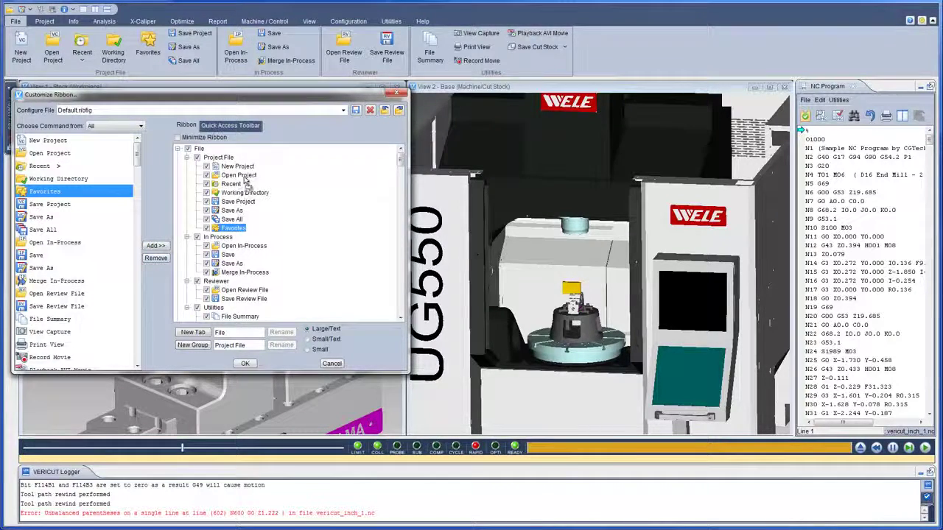
pyautogui.moveTo(245, 182); pyautogui.dragTo(238, 216)
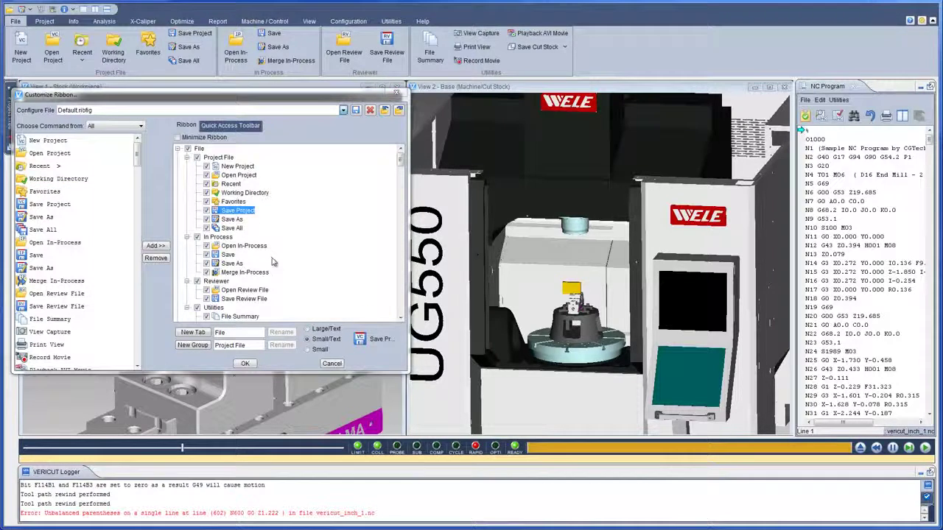
pyautogui.click(309, 331)
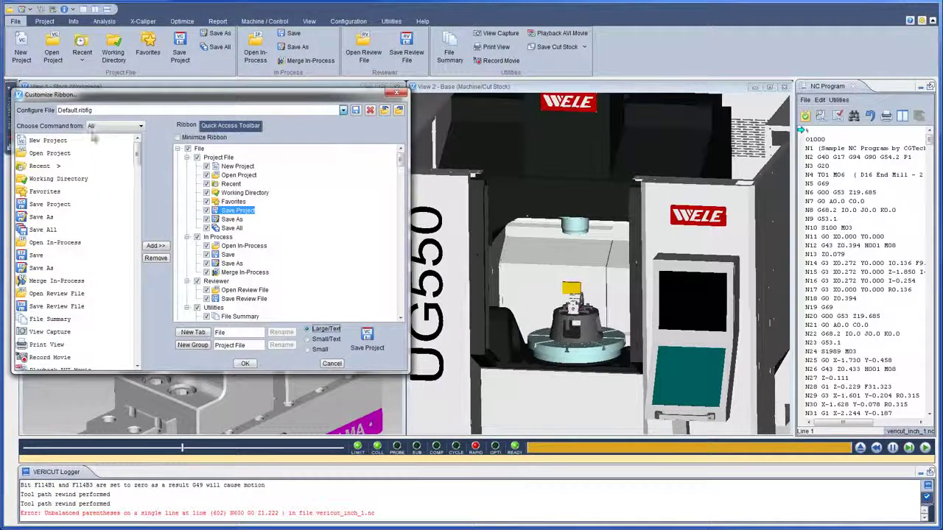
# Save the ribbon layout as My_ribbon, try VERICUT_CLASSIC.ribfig, then switch back to My_ribbon and accept
pyautogui.doubleClick(68, 109)
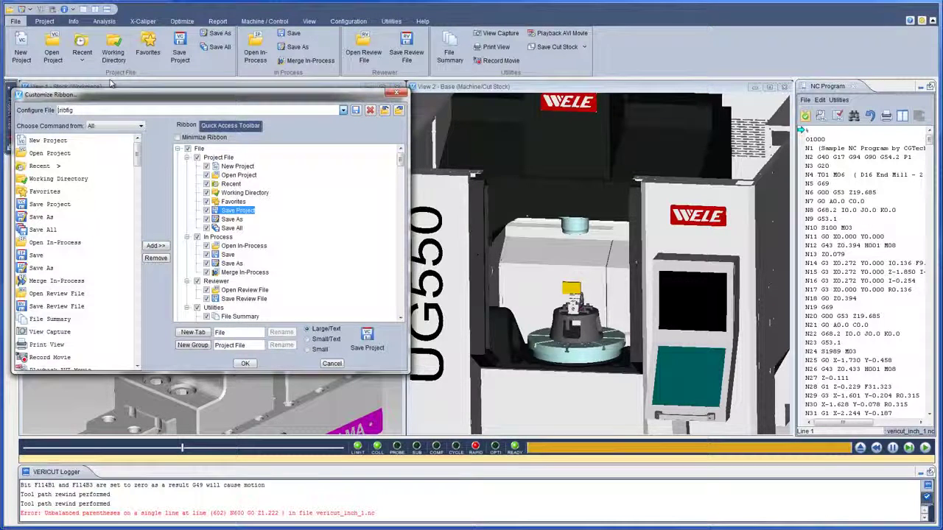
pyautogui.write('My_ribbon')
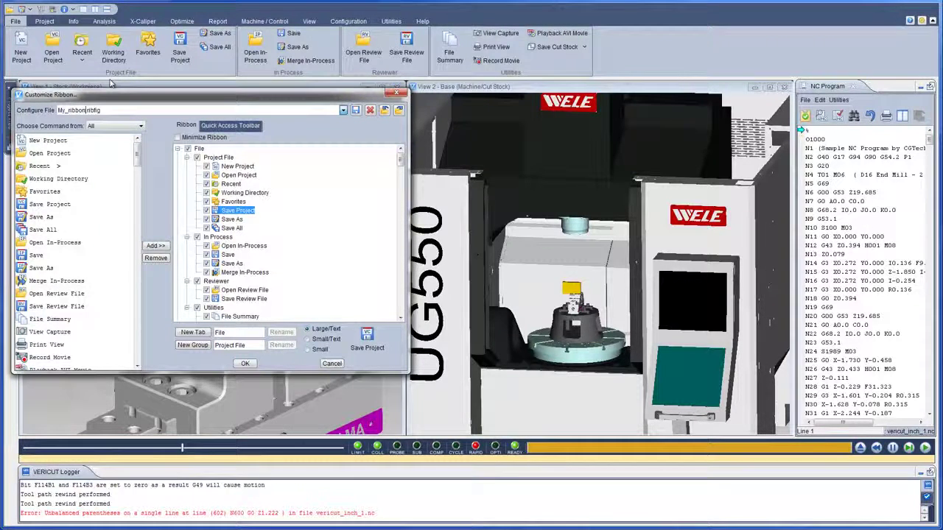
pyautogui.click(344, 110)
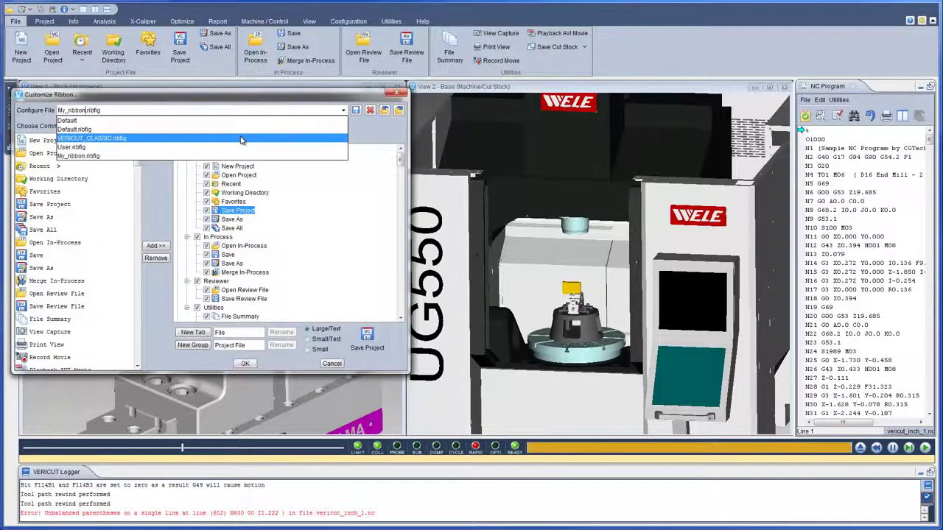
pyautogui.click(240, 140)
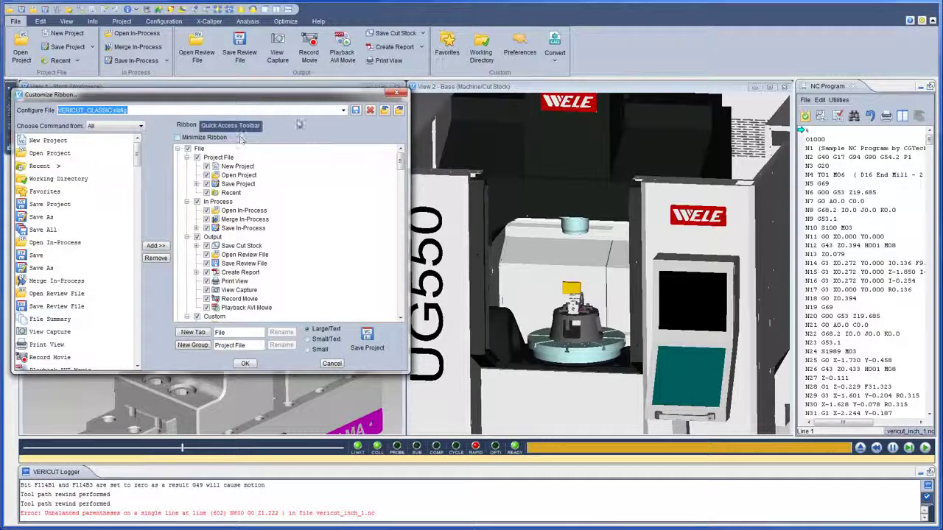
pyautogui.click(344, 110)
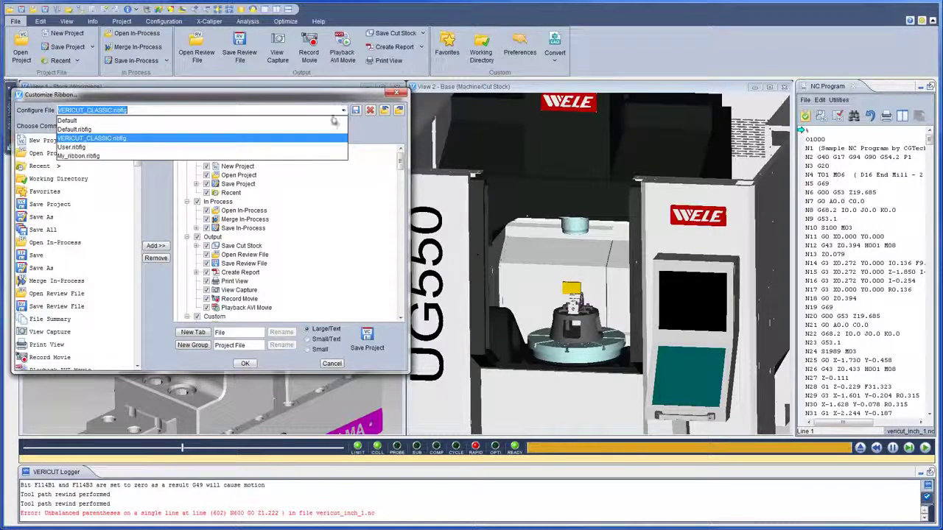
pyautogui.click(325, 156)
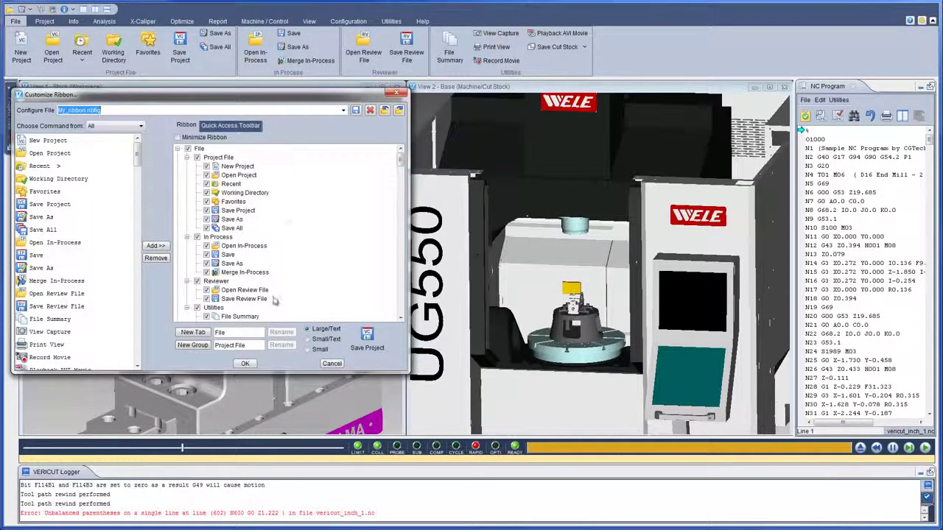
pyautogui.click(247, 363)
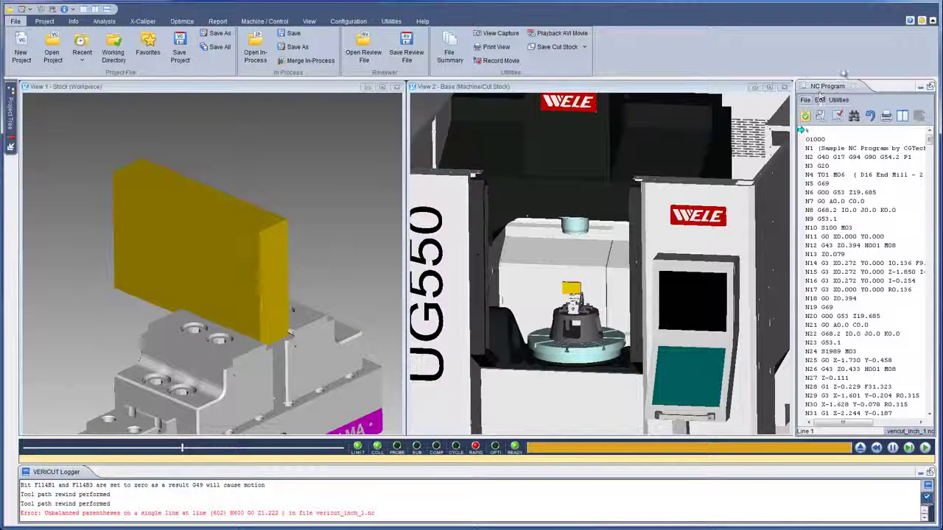
# Minimize the ribbon and undock the VERICUT Logger into a floating window
pyautogui.click(934, 21)
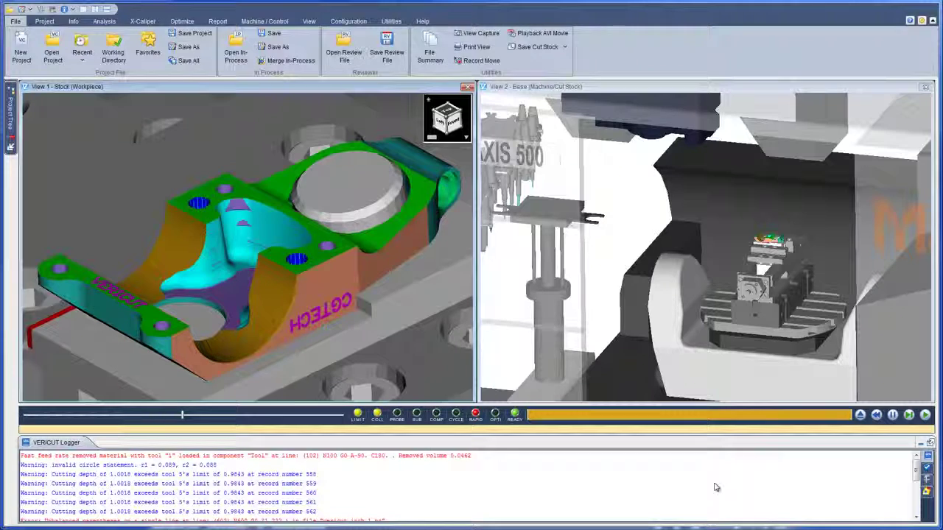
pyautogui.click(930, 443)
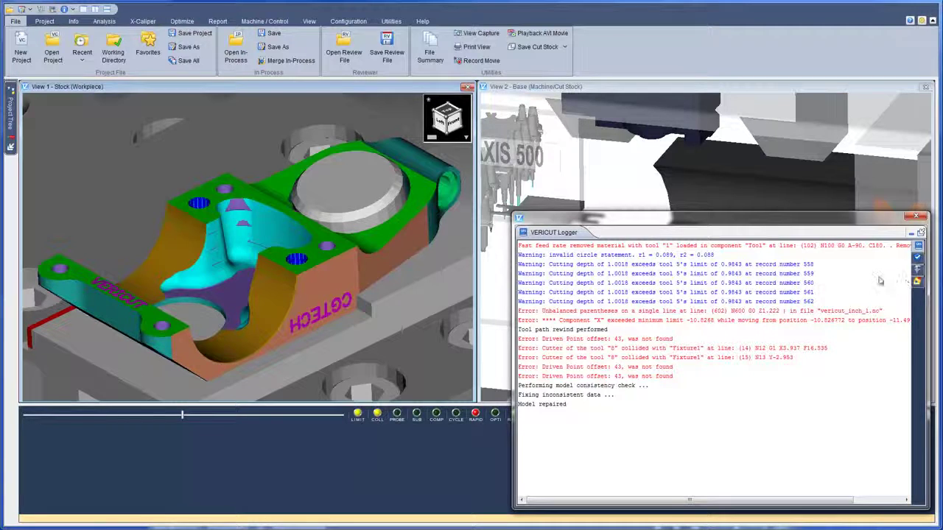
pyautogui.rightClick(851, 279)
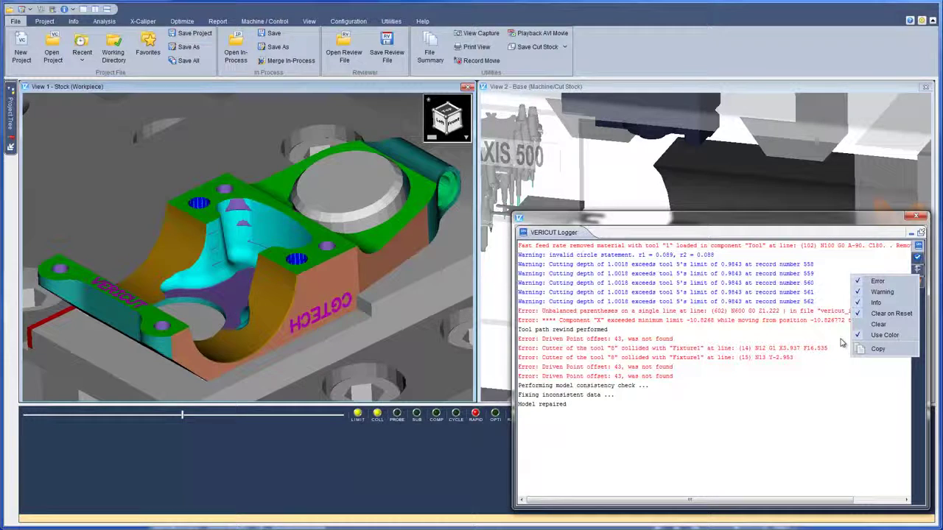
pyautogui.click(842, 343)
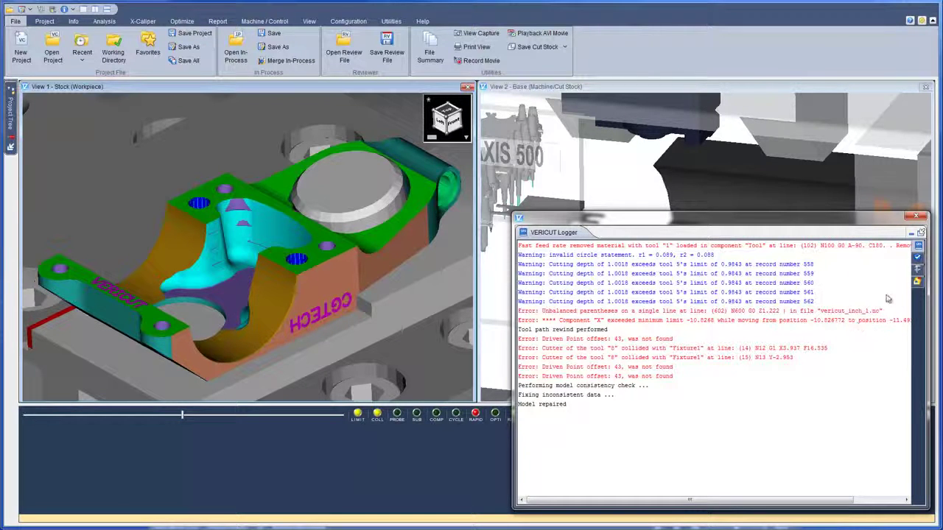
pyautogui.click(918, 258)
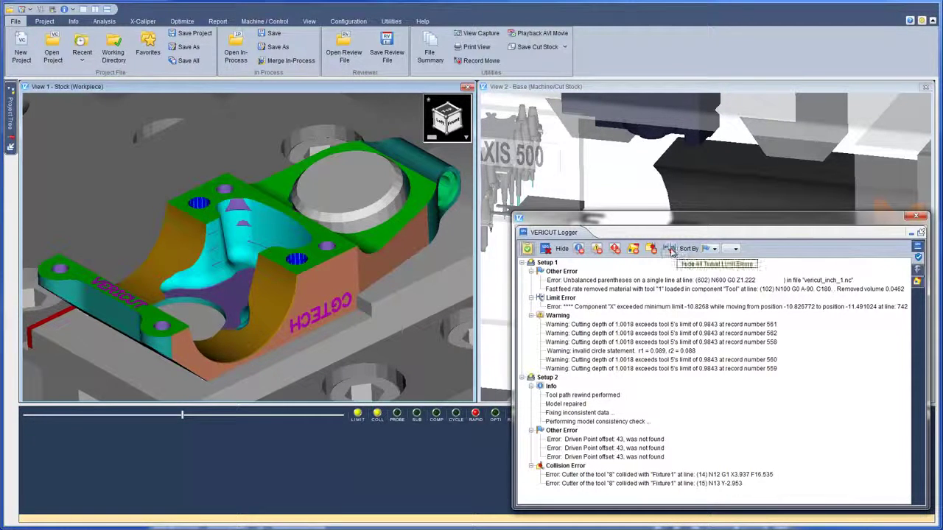
# Toggle the Logger's Limit Error and Info message filters off and back on
pyautogui.click(669, 249)
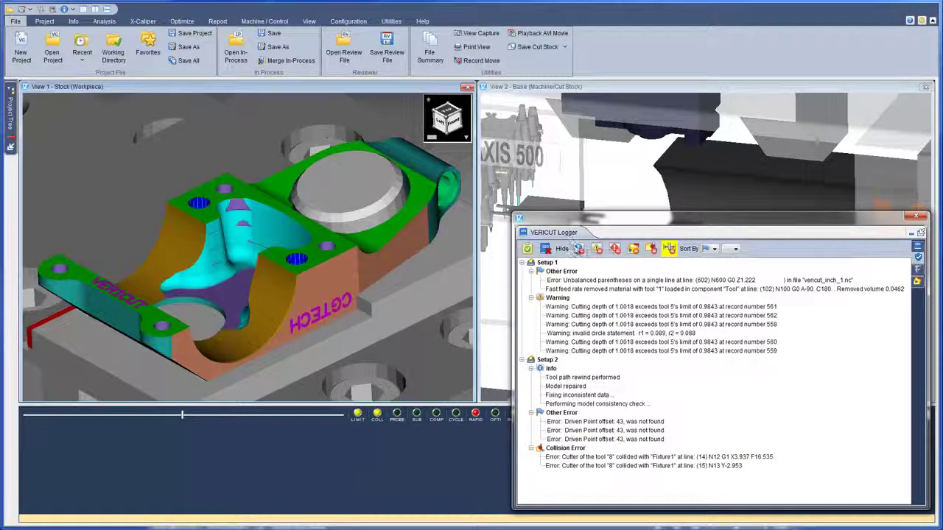
pyautogui.click(579, 249)
pyautogui.click(579, 249)
pyautogui.click(671, 249)
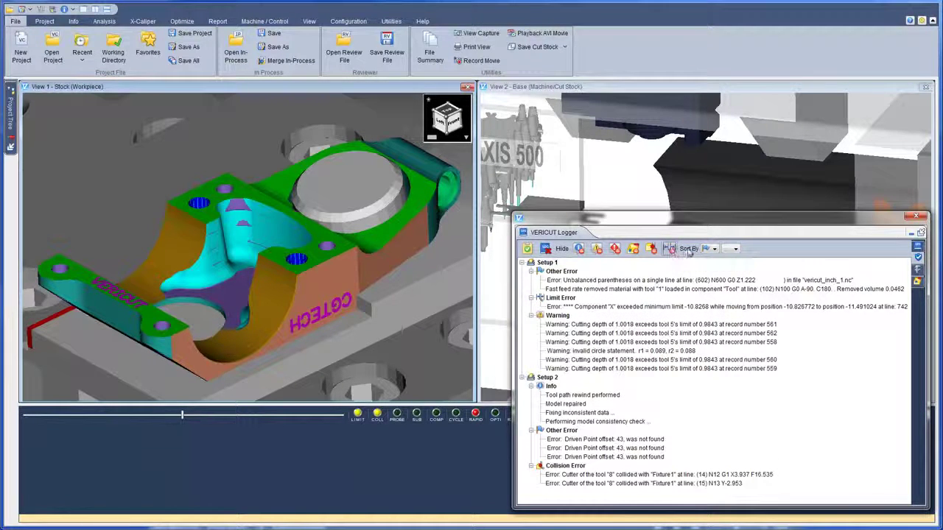
# Sort Logger messages by tool, then subgroup them by message type
pyautogui.click(713, 250)
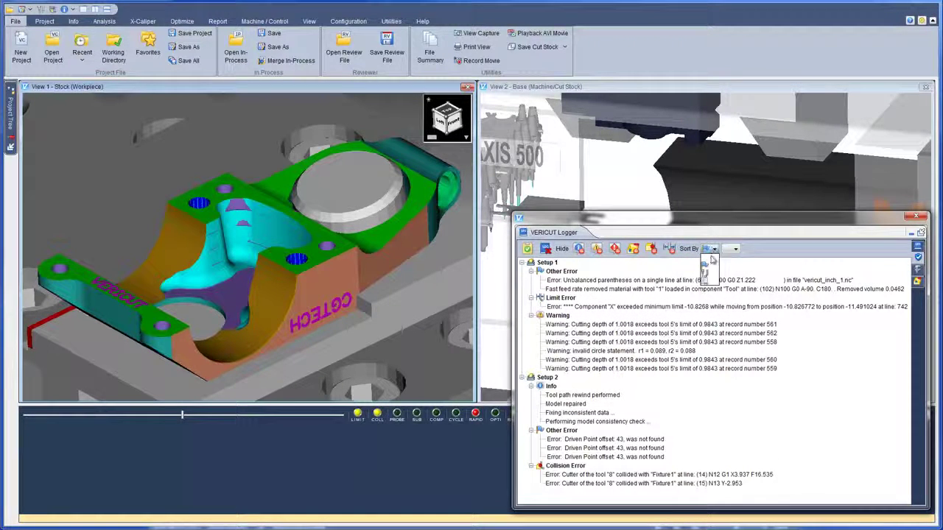
pyautogui.click(713, 274)
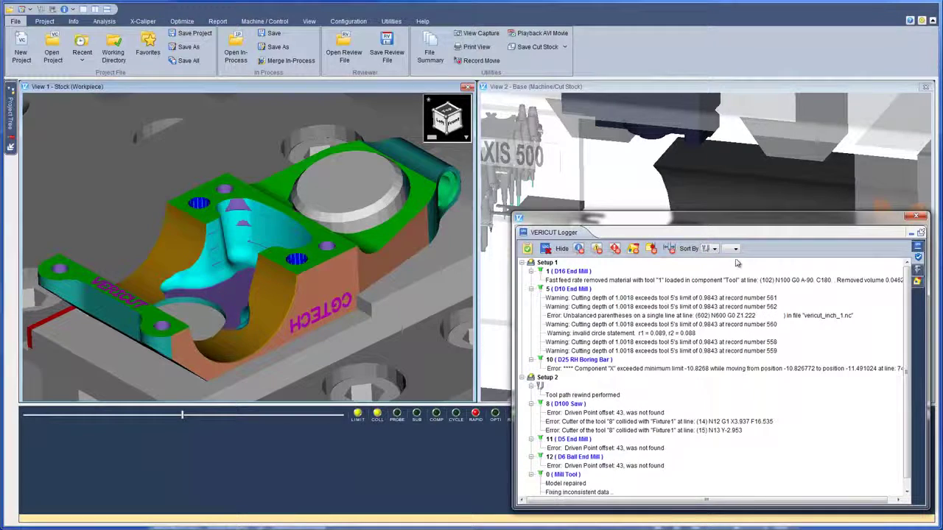
pyautogui.click(735, 250)
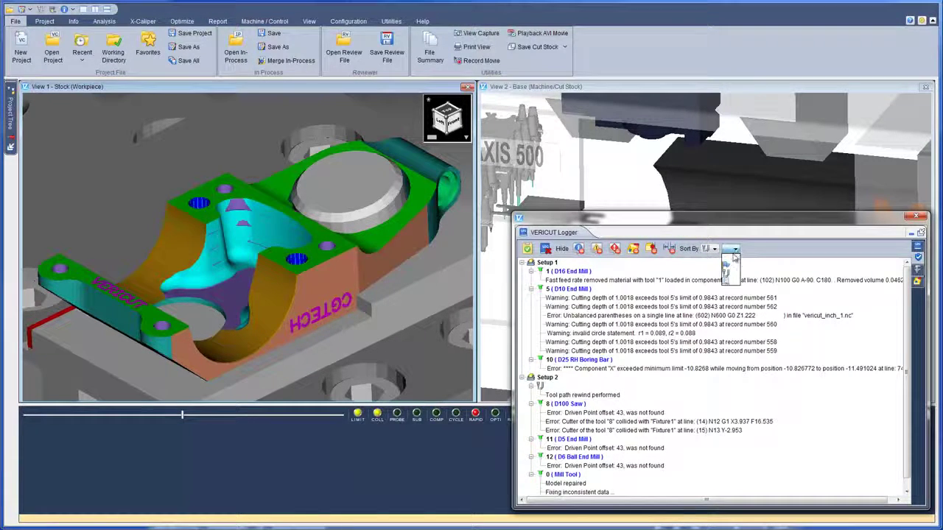
pyautogui.click(728, 267)
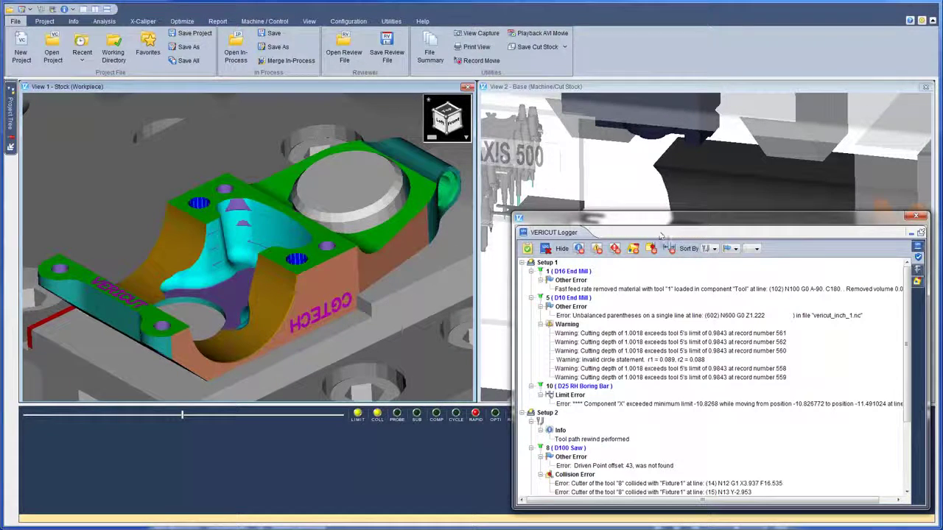
# Measure the hole near the VERICUT lettering with X-Caliper, then open the AUTO-DIFF settings
pyautogui.click(144, 22)
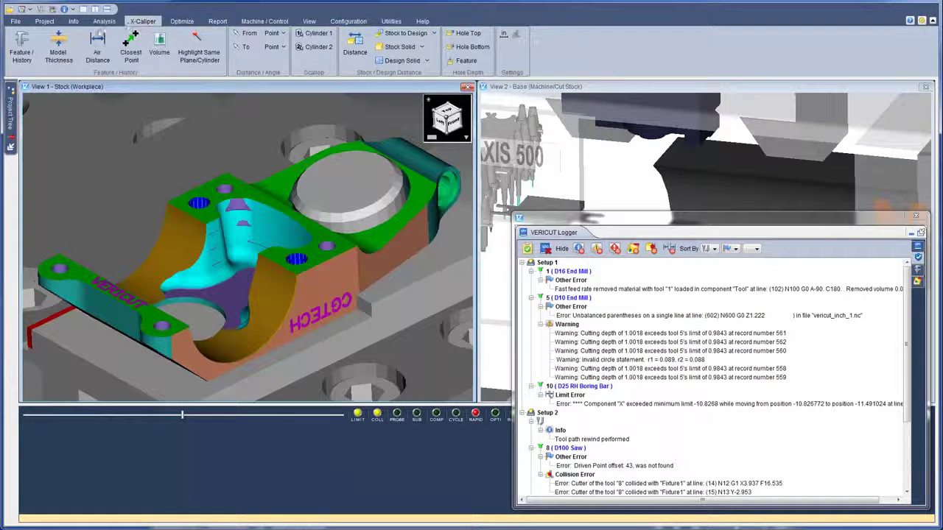
pyautogui.click(62, 274)
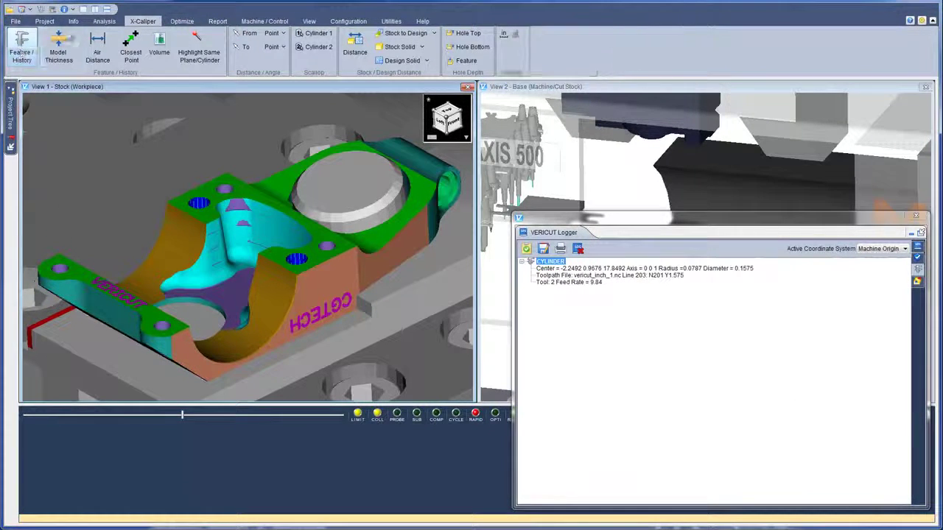
pyautogui.click(102, 22)
pyautogui.click(59, 45)
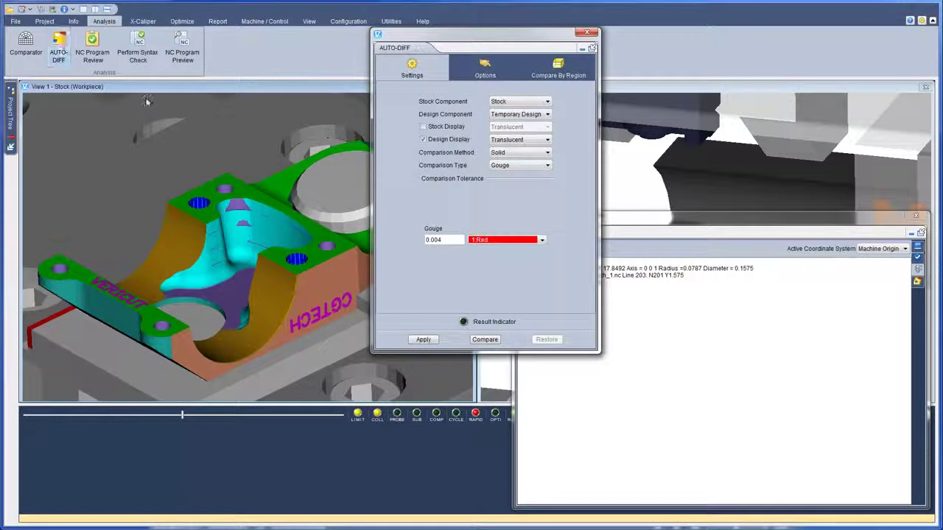
# Run the AUTO-DIFF Compare to find gouges beyond the 0.004 tolerance
pyautogui.click(482, 340)
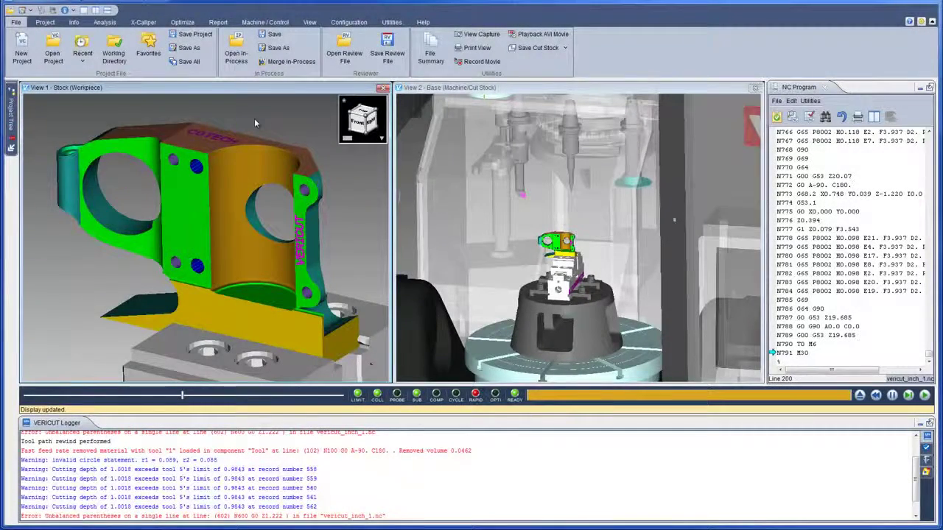
# Measure the model thickness at a point on the green face with X-Caliper
pyautogui.click(151, 24)
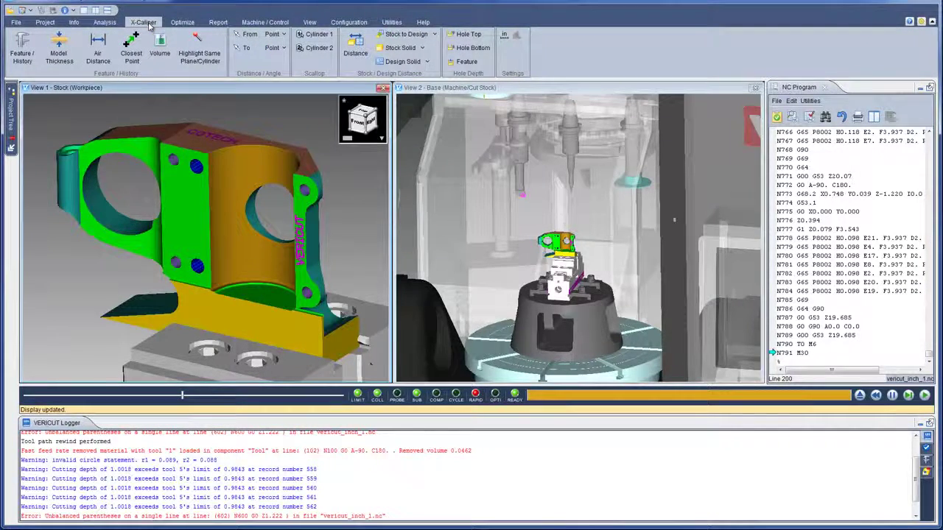
pyautogui.click(59, 46)
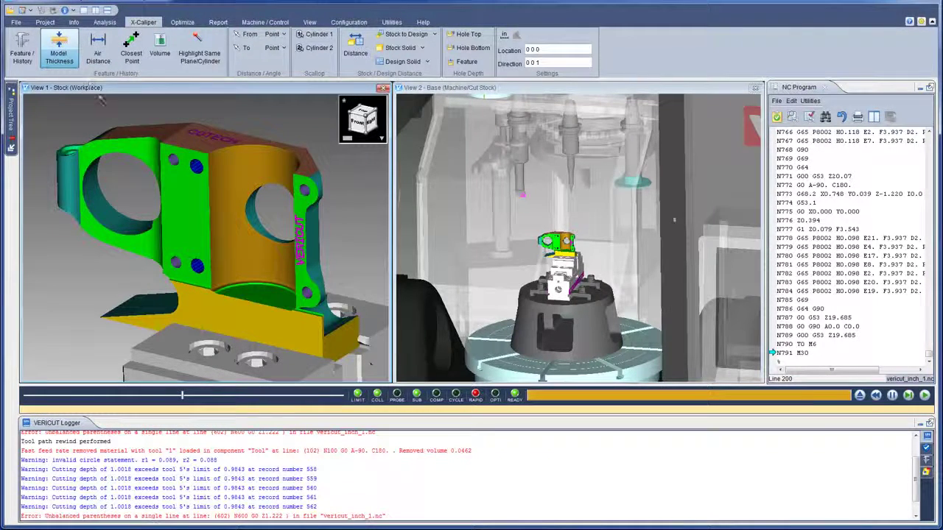
pyautogui.click(189, 212)
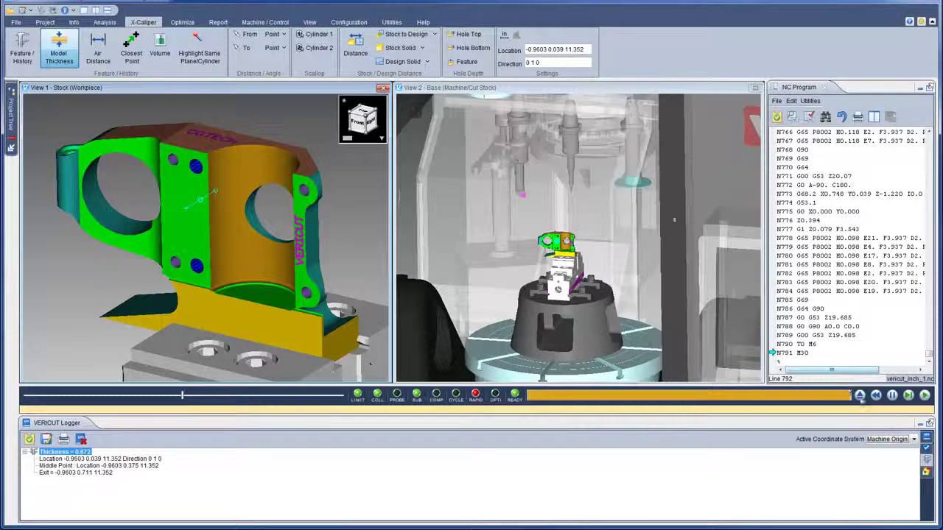
# Check the Active Coordinate System list, then switch to Feature/History inspection
pyautogui.click(914, 439)
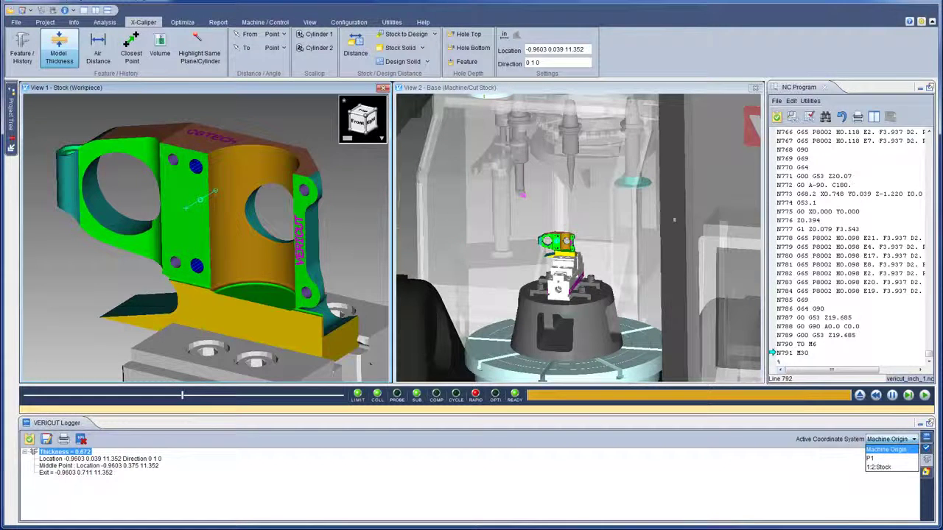
pyautogui.click(19, 46)
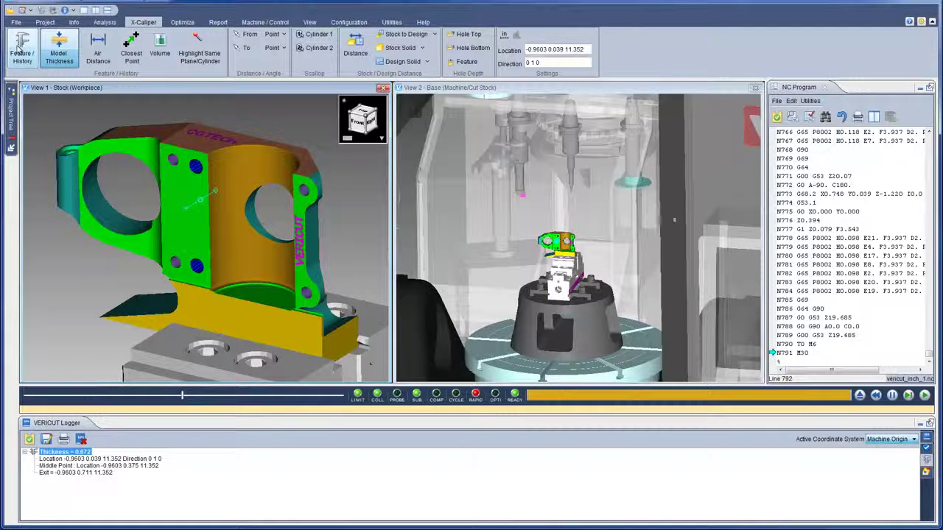
pyautogui.click(19, 46)
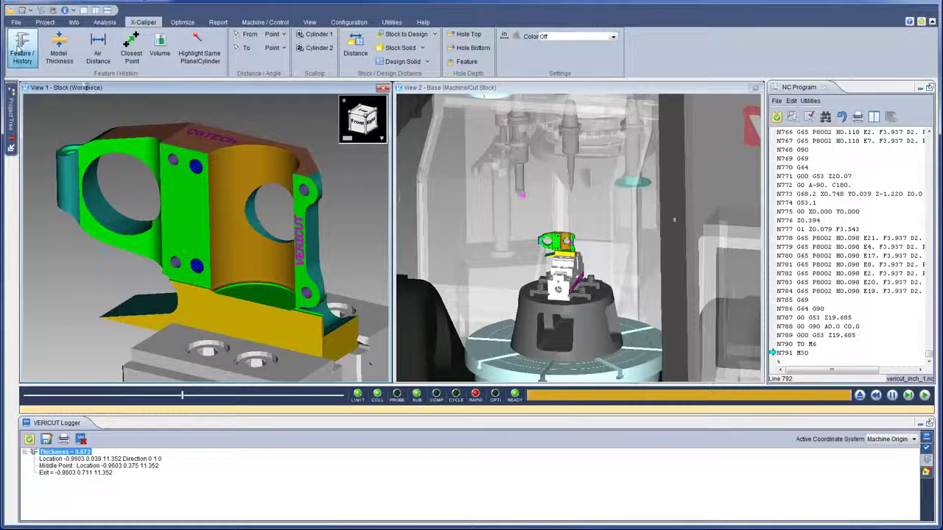
# Trace a clicked hole to its drilling block N198 and set N198 as current
pyautogui.click(175, 164)
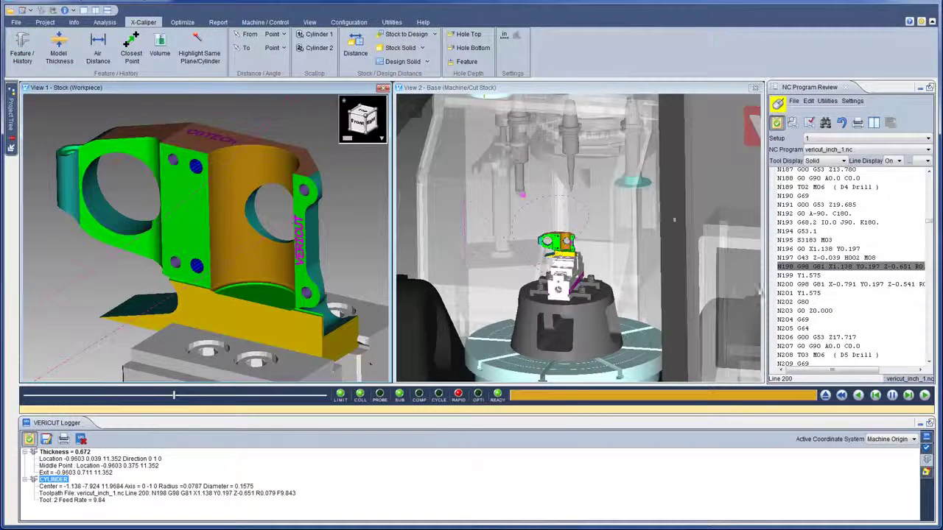
pyautogui.rightClick(809, 270)
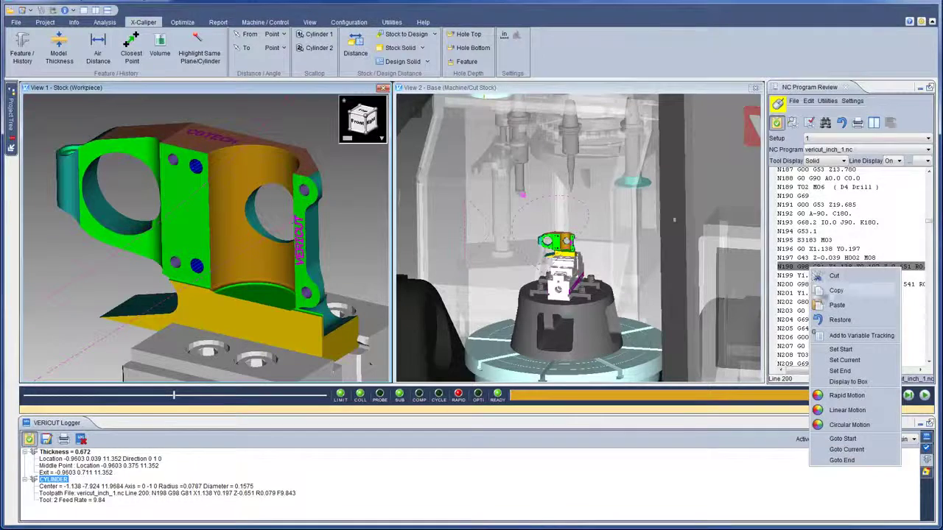
pyautogui.click(845, 360)
# Step the simulation three blocks forward from N198, then reset it
pyautogui.click(908, 395)
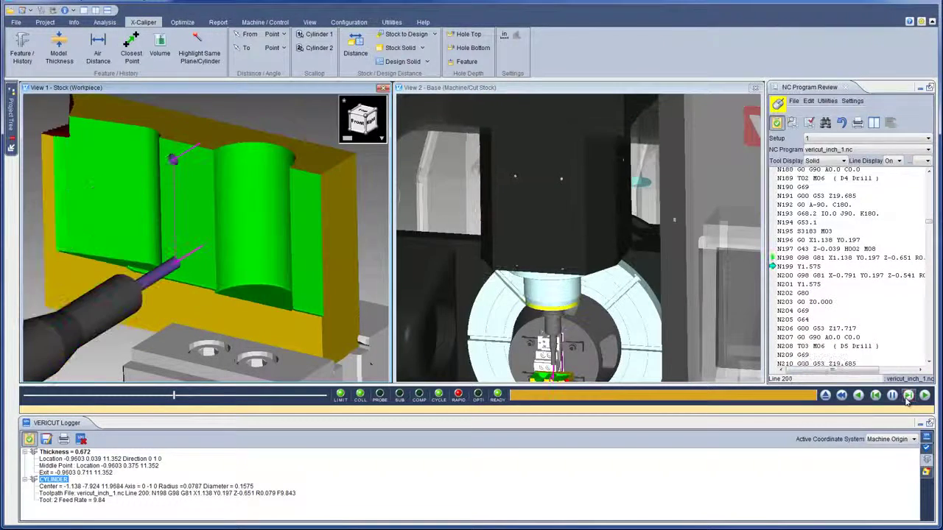
pyautogui.click(908, 396)
pyautogui.click(908, 396)
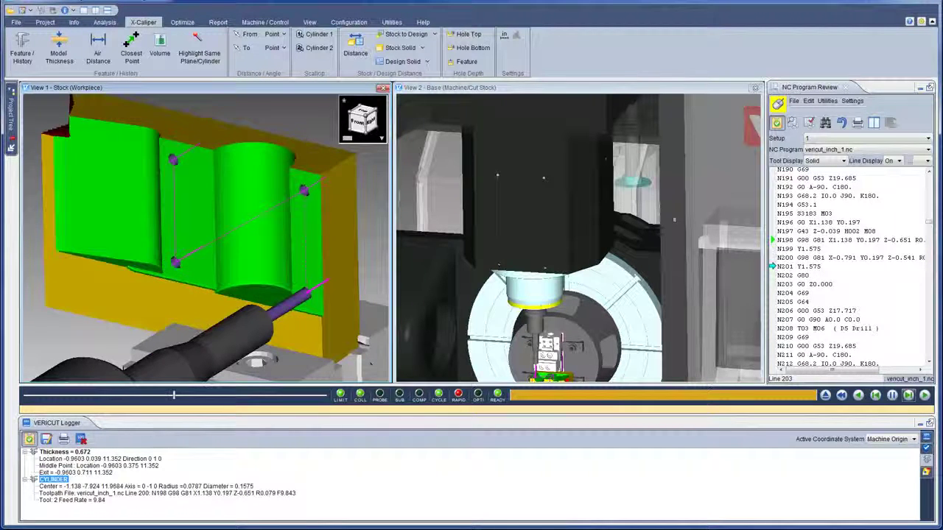
pyautogui.click(47, 440)
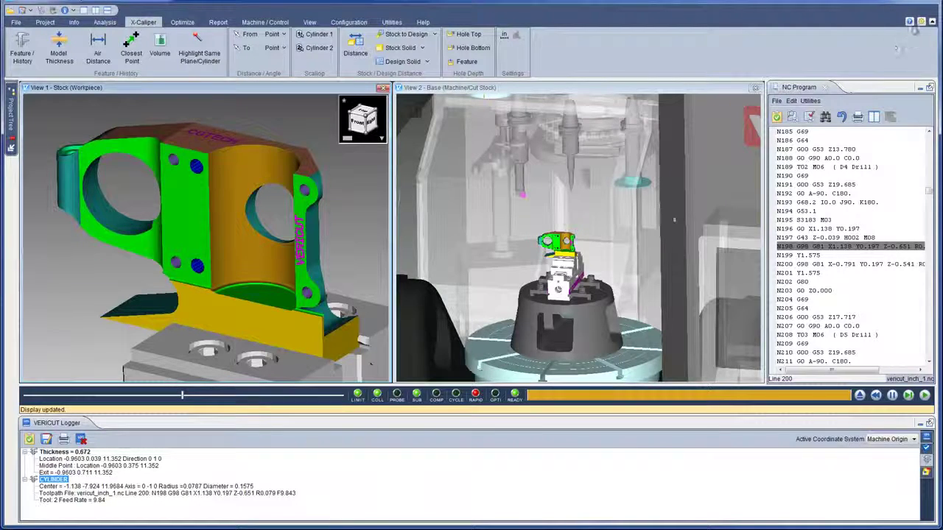
pyautogui.click(921, 22)
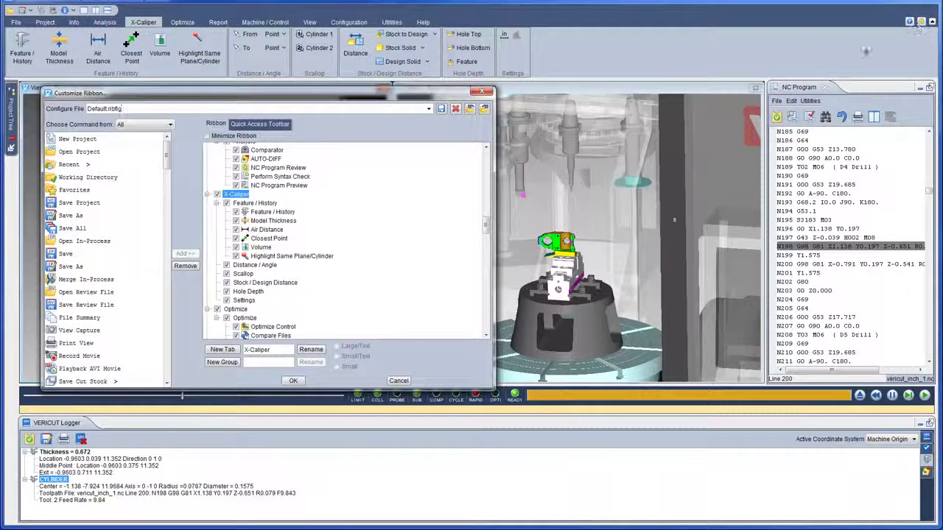
# Move Air Distance before Model Thickness; hide Closest Point, Volume, Highlight Same Plane/Cylinder and Scallop
pyautogui.click(267, 229)
pyautogui.moveTo(271, 221); pyautogui.dragTo(268, 215)
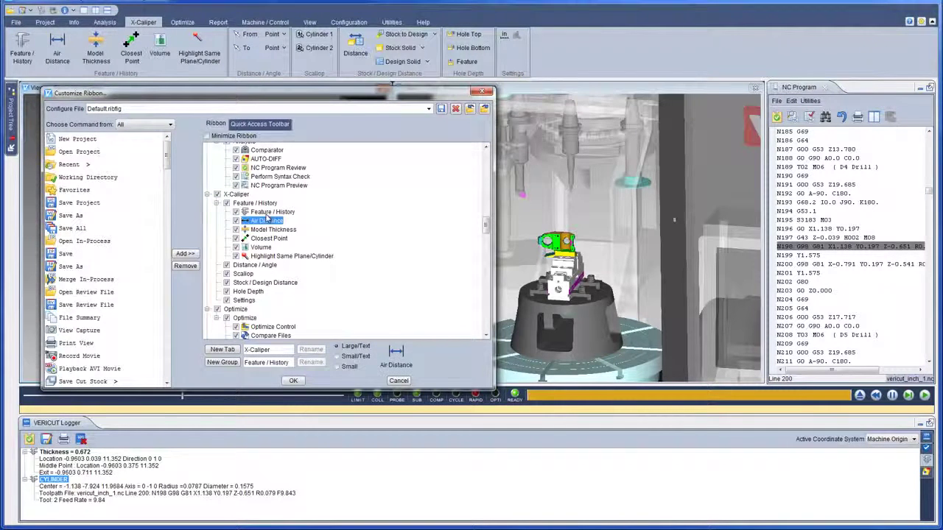
pyautogui.click(236, 239)
pyautogui.click(237, 248)
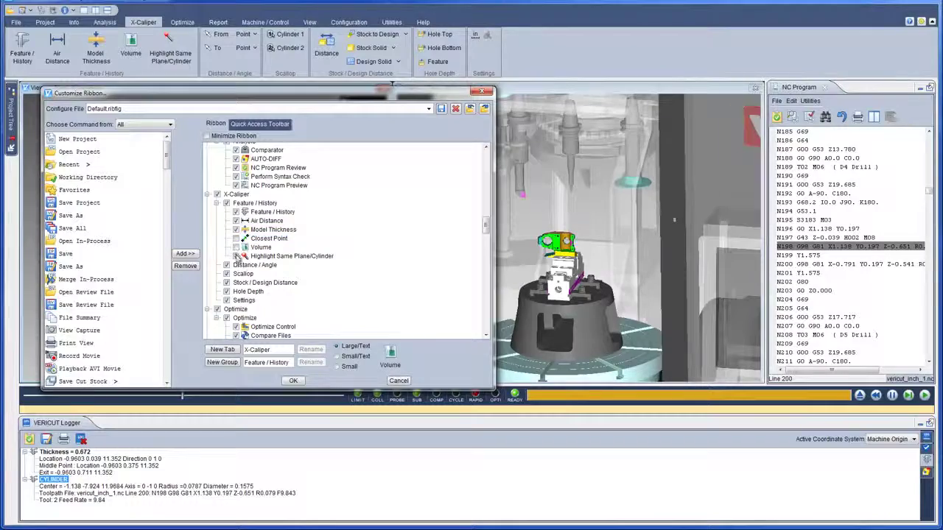
pyautogui.click(236, 256)
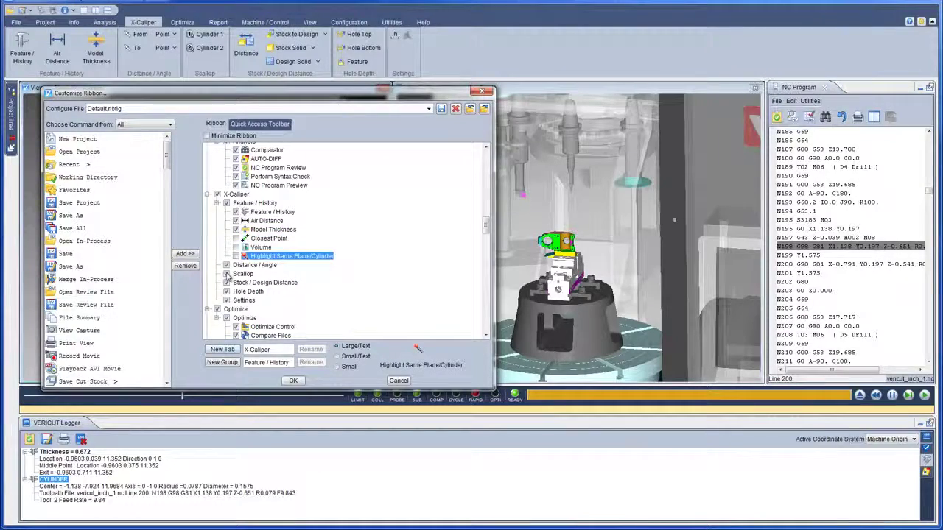
pyautogui.click(227, 274)
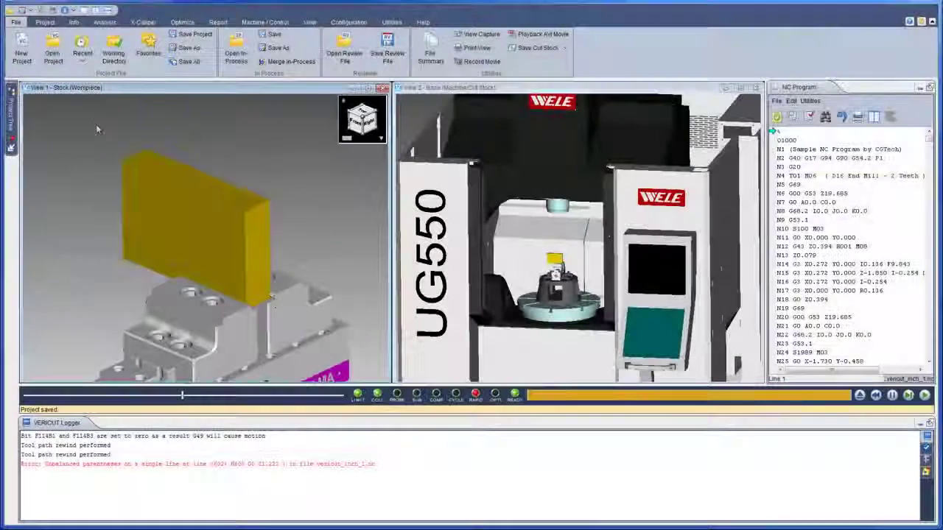
# Launch Tool Manager on vericut.tls and open its Preferences showing Millimeter units
pyautogui.click(41, 11)
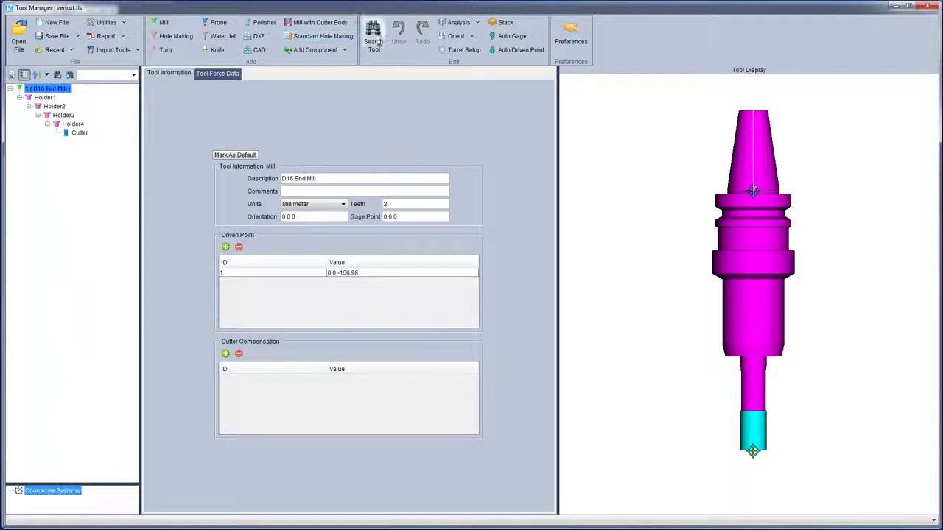
pyautogui.click(568, 44)
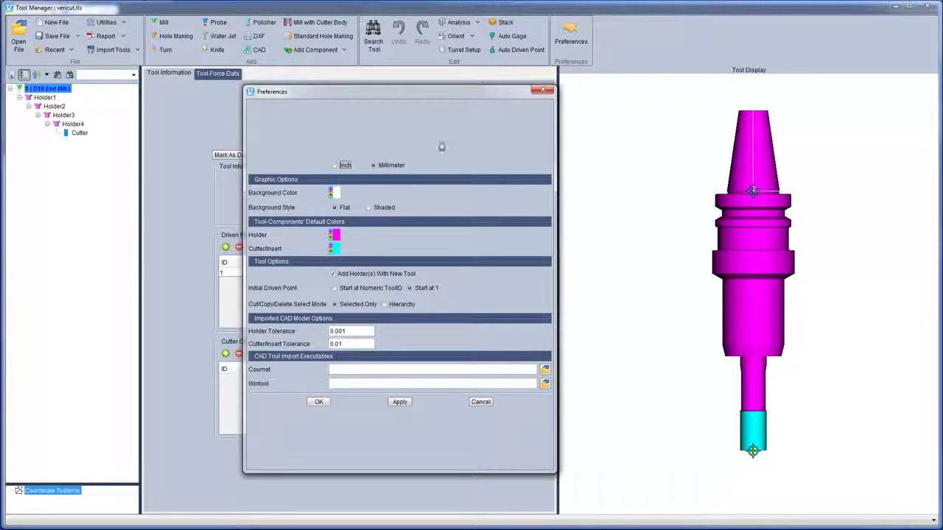
# Apply a dark grey background, blue holder and white cutter colours, then mark the D16 End Mill as default
pyautogui.click(335, 193)
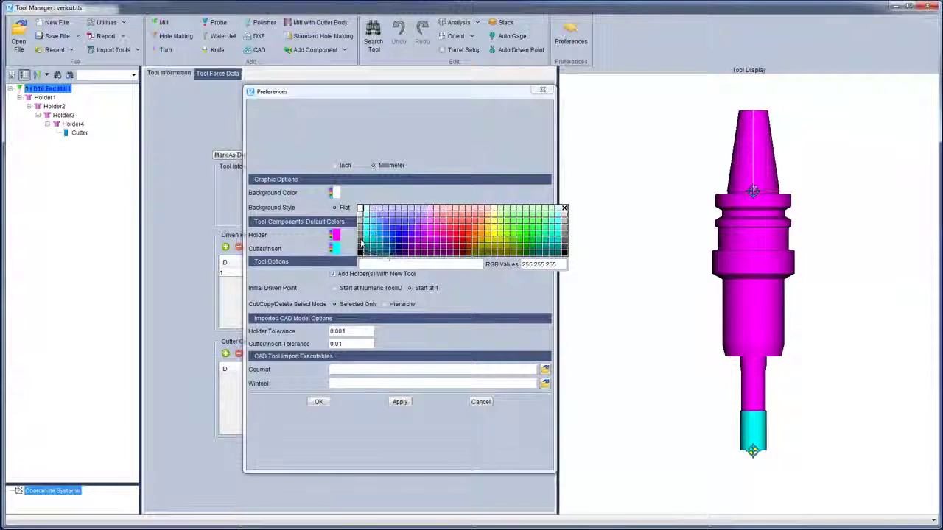
pyautogui.click(361, 243)
pyautogui.click(336, 236)
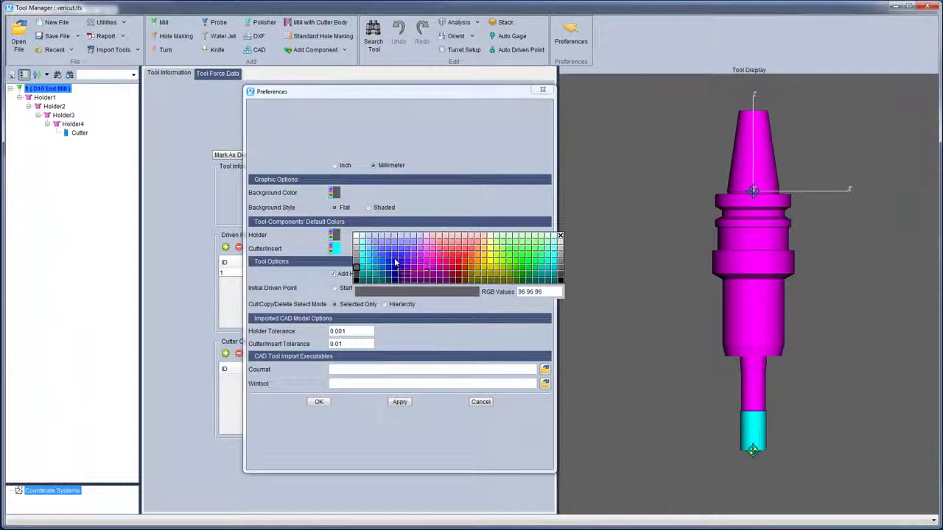
pyautogui.click(380, 254)
pyautogui.click(336, 251)
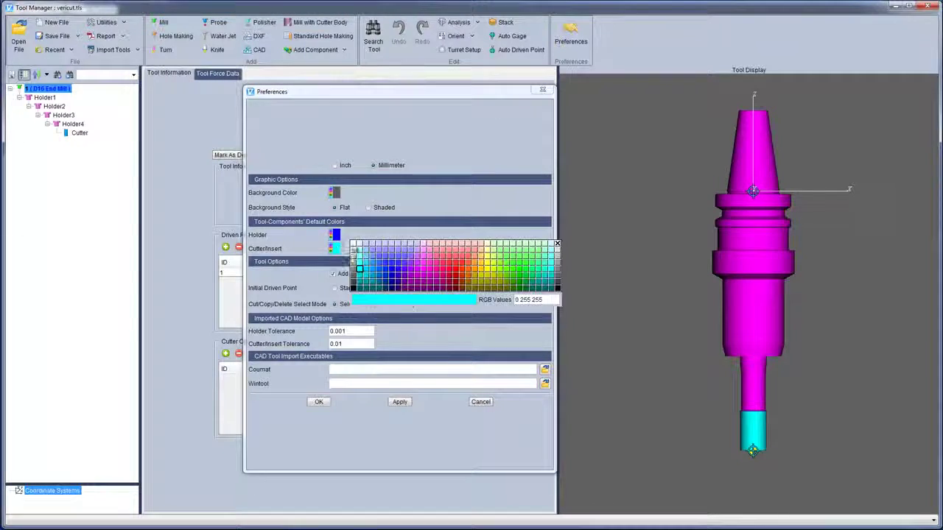
pyautogui.click(353, 247)
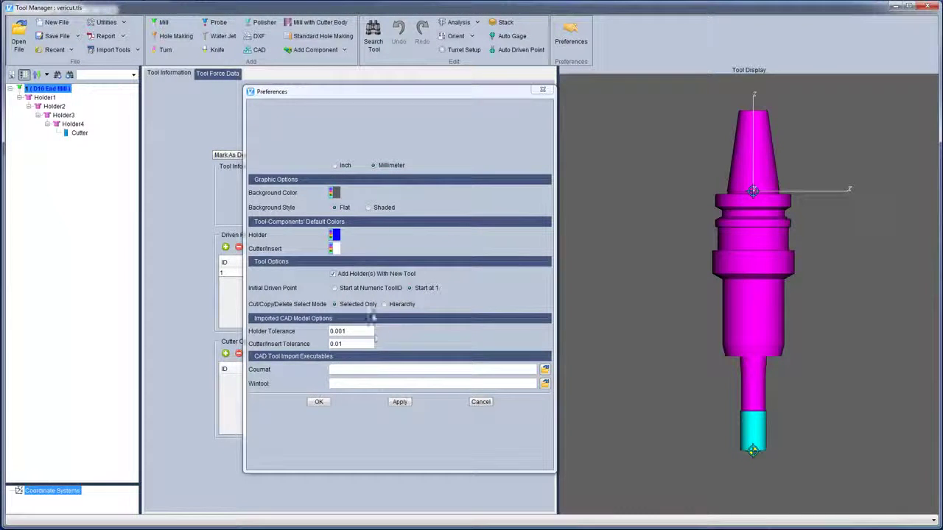
pyautogui.click(398, 402)
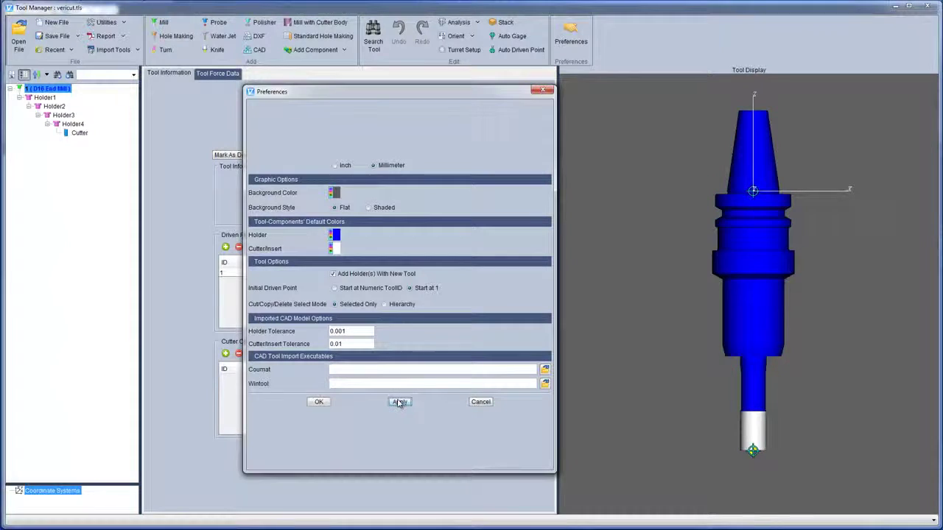
pyautogui.click(318, 403)
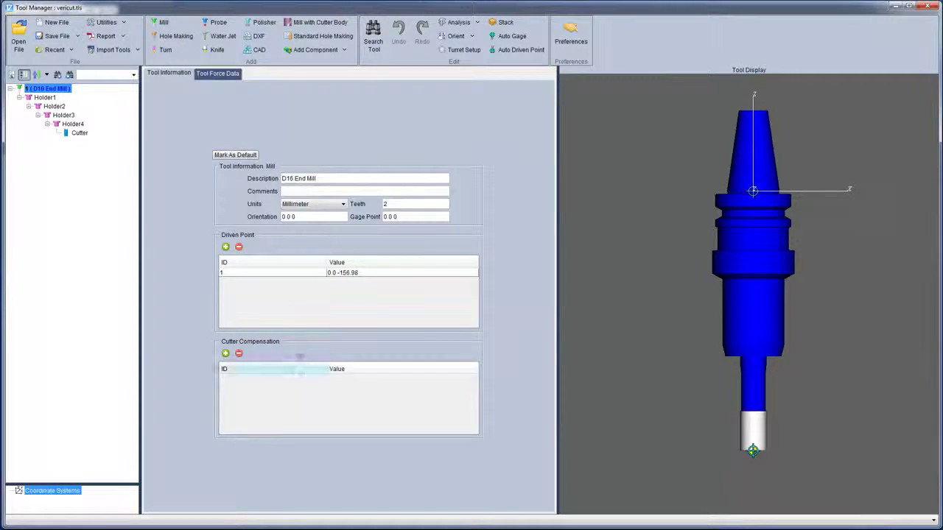
pyautogui.click(251, 156)
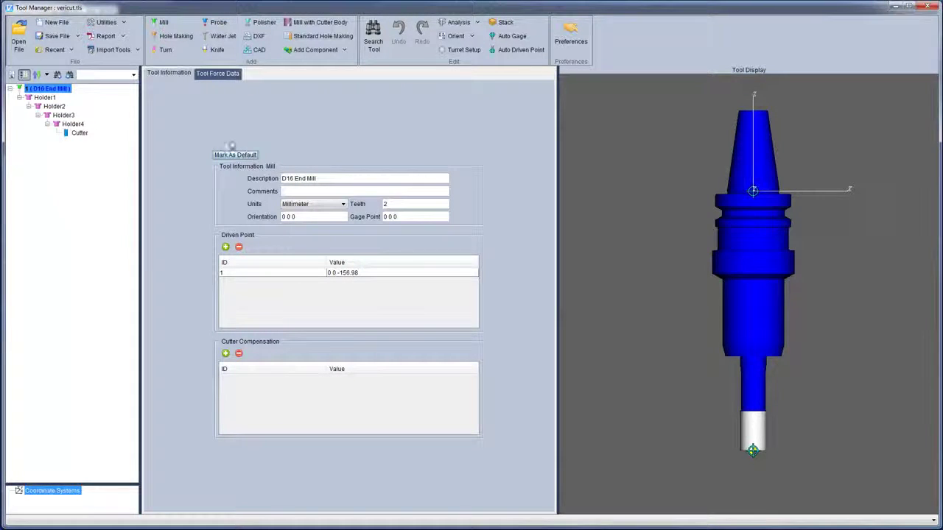
# Add a flat bottom end mill with diameter 10, flute length 2, height 40 and length 30
pyautogui.click(165, 24)
pyautogui.click(232, 111)
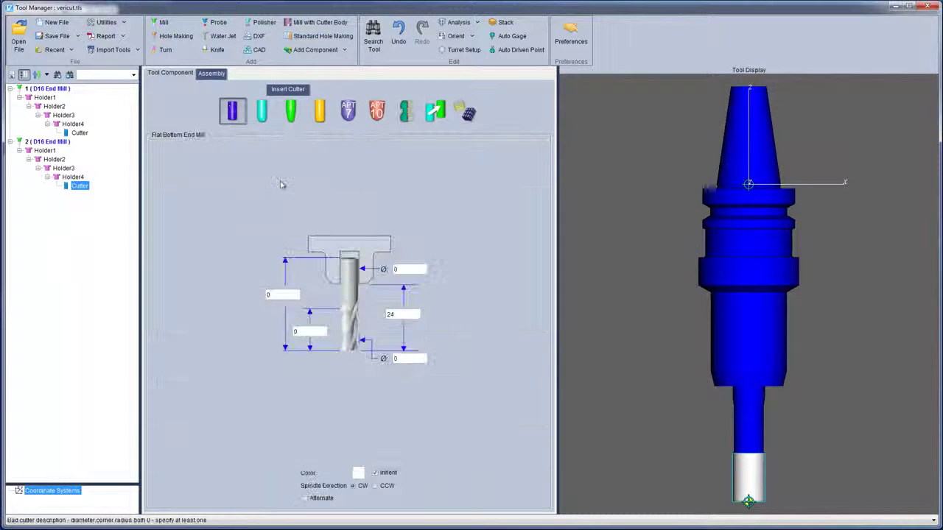
pyautogui.click(411, 357)
pyautogui.write('10')
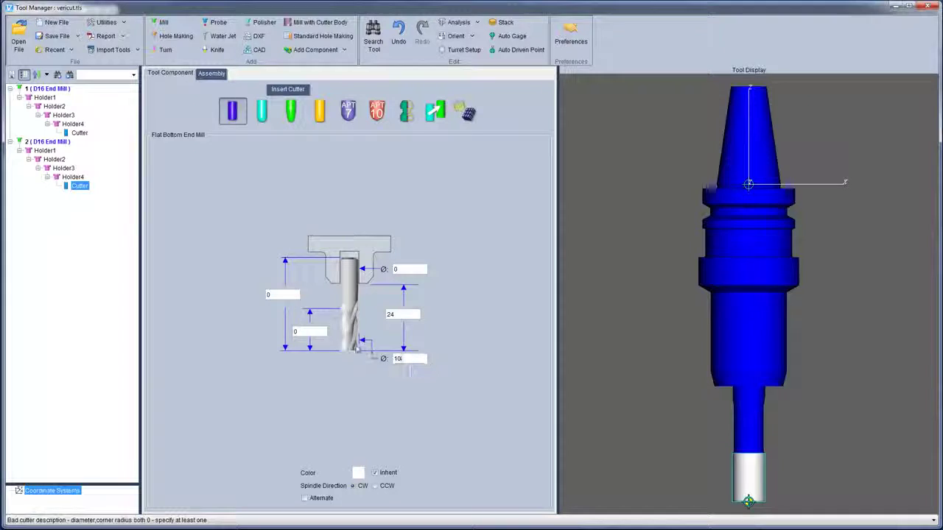
pyautogui.click(314, 333)
pyautogui.write('25')
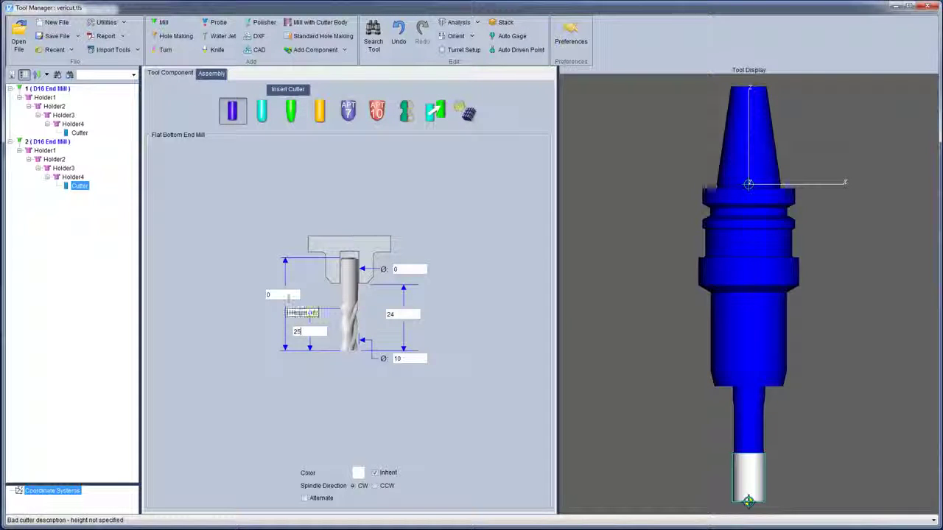
pyautogui.click(286, 295)
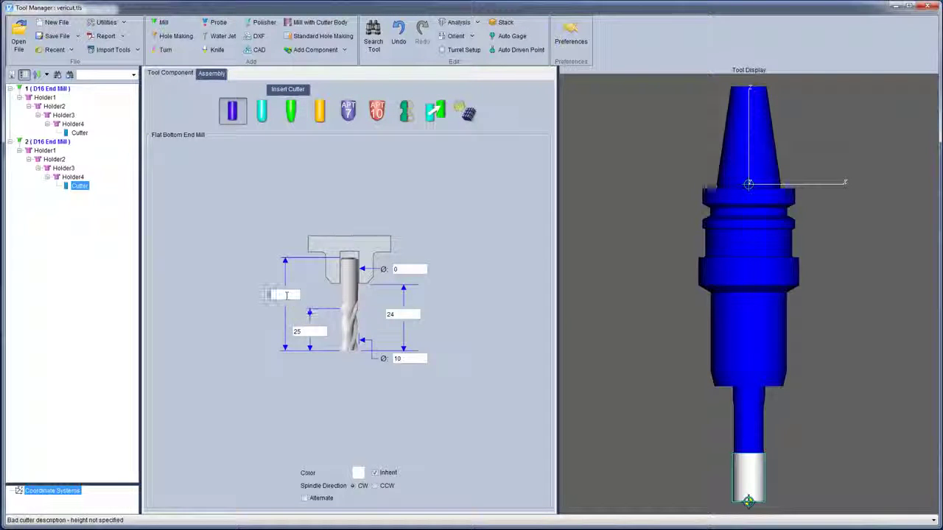
pyautogui.write('40')
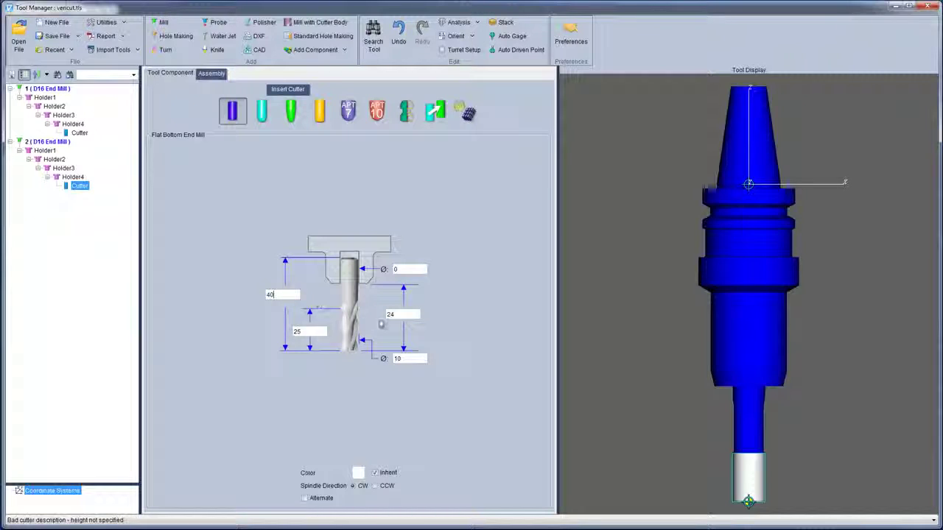
pyautogui.click(405, 314)
pyautogui.write('30')
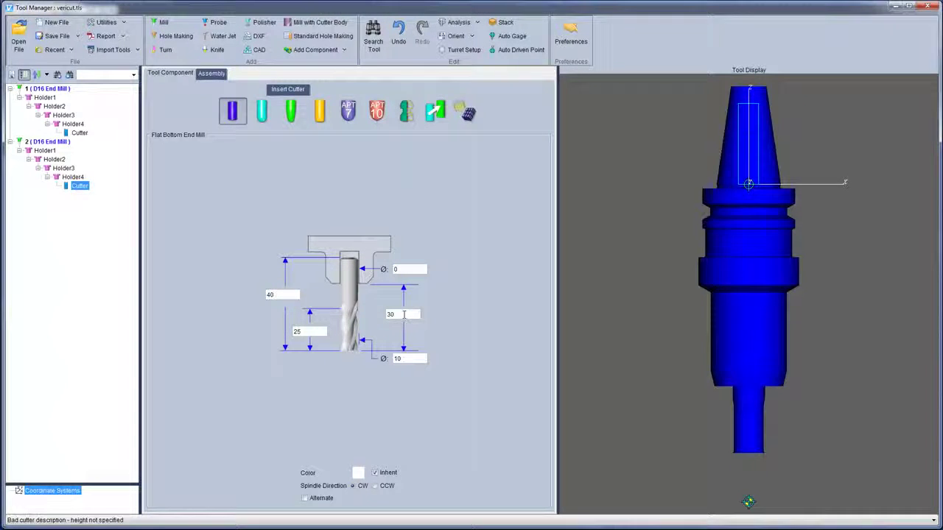
pyautogui.press('Tab')
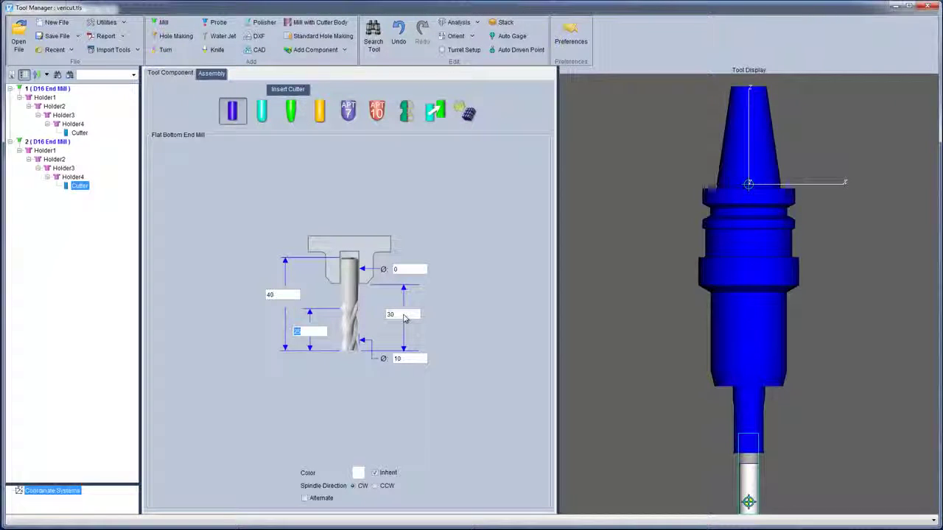
# Fit the tool in the display and place its driven point automatically at the tip
pyautogui.rightClick(583, 284)
pyautogui.click(592, 288)
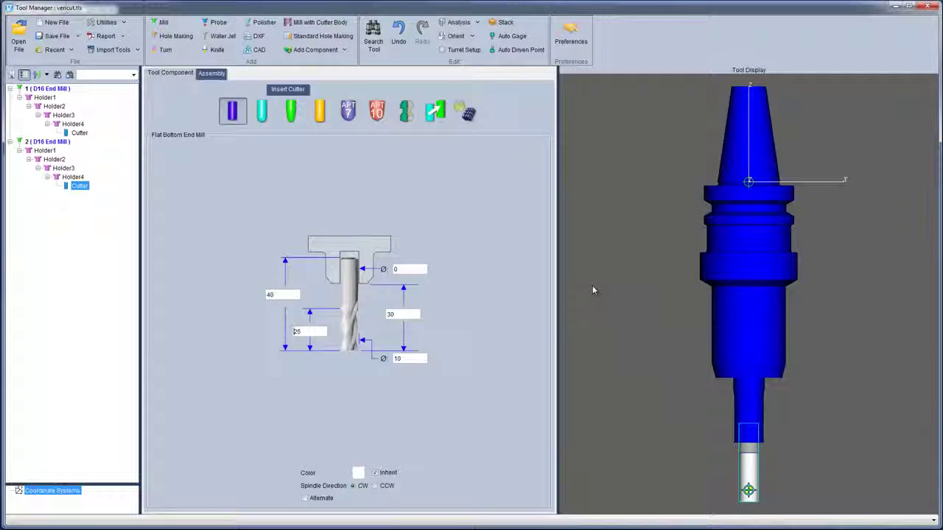
pyautogui.click(516, 50)
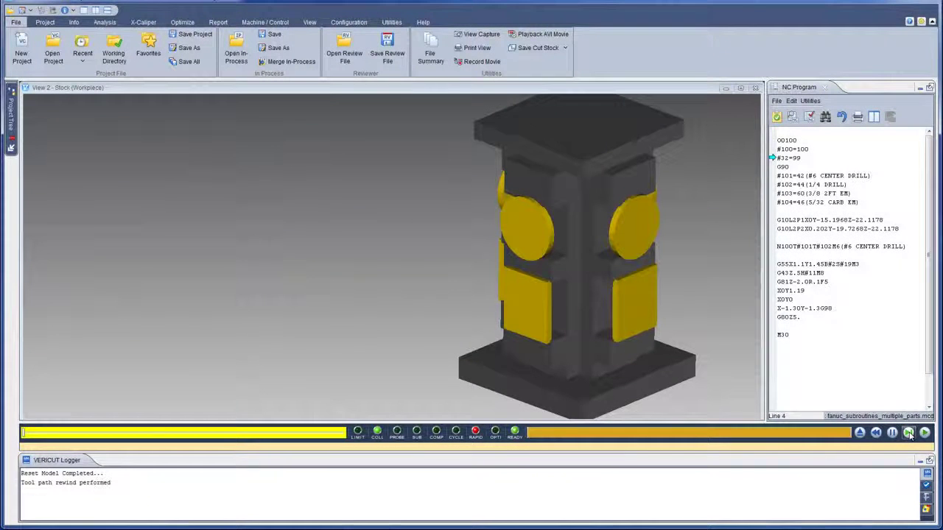
# Step the NC program three lines to line 10 and open the Project tab's Variables list
pyautogui.click(909, 433)
pyautogui.click(909, 433)
pyautogui.click(909, 434)
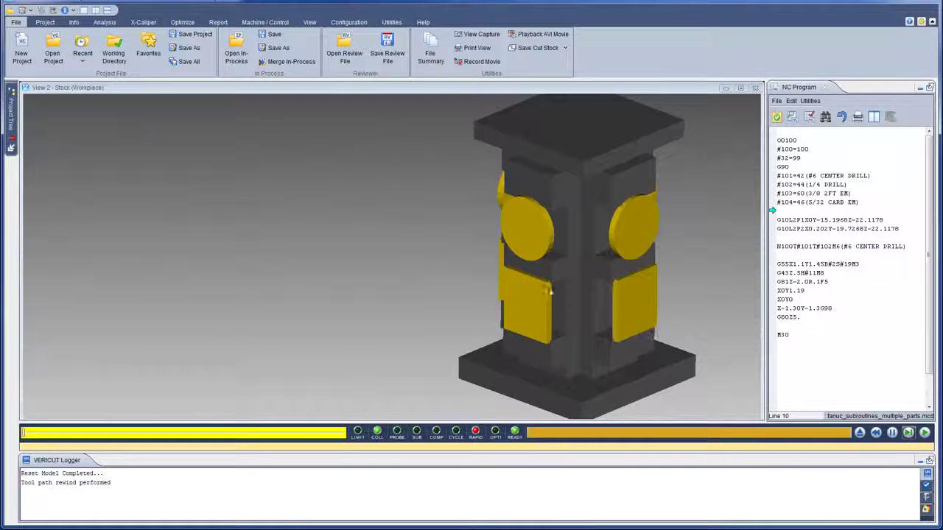
pyautogui.click(44, 22)
pyautogui.click(103, 56)
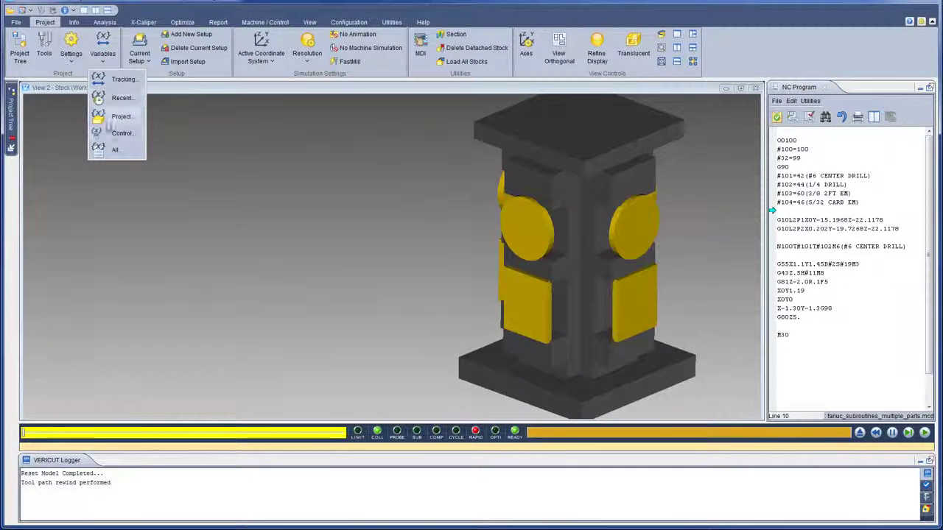
# Open Variables: All with Project file, Control File and Run Time variables plus an Origin column
pyautogui.click(112, 151)
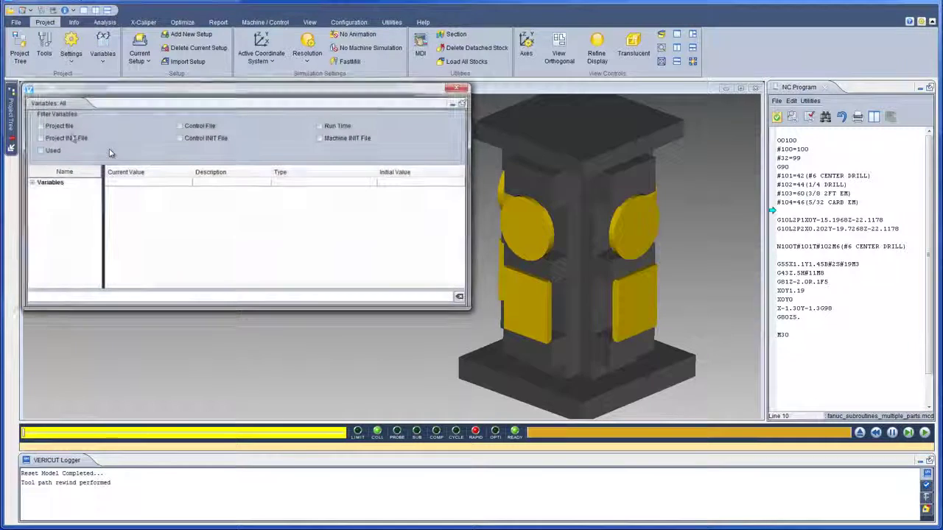
pyautogui.click(41, 126)
pyautogui.click(180, 126)
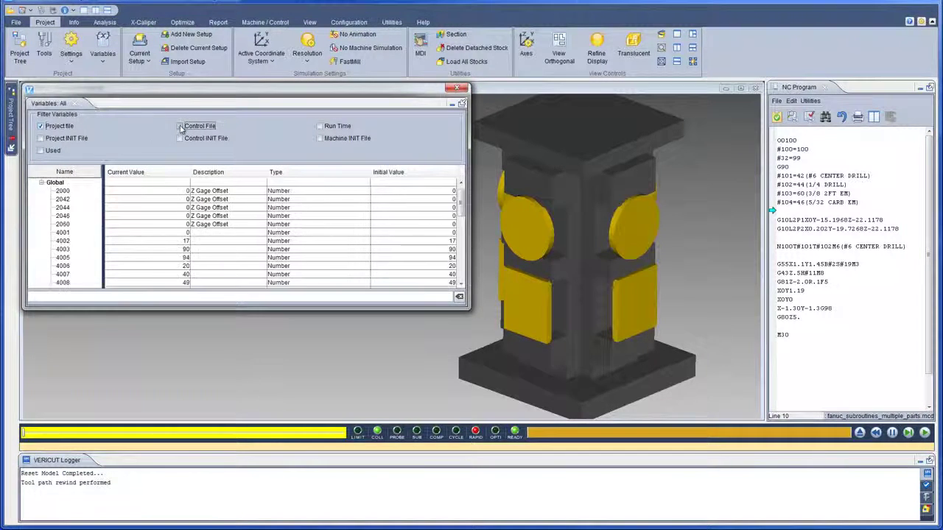
pyautogui.click(321, 126)
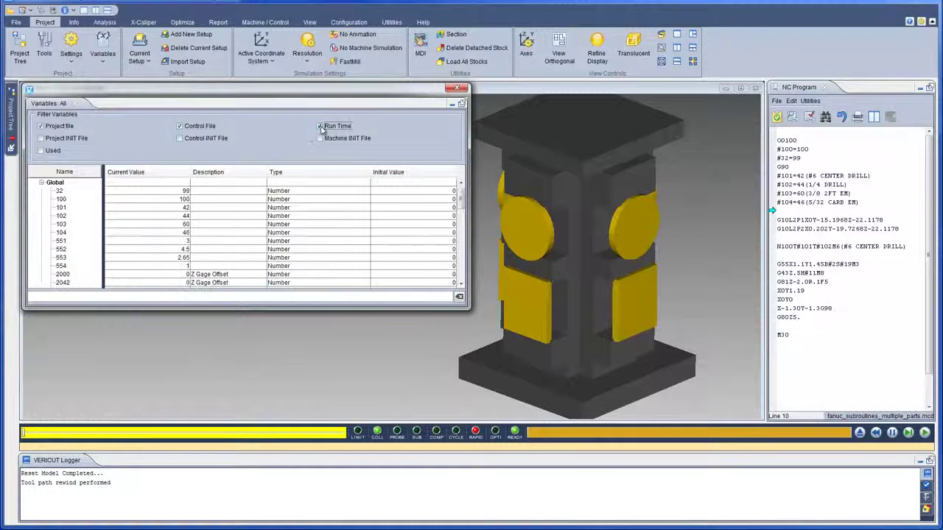
pyautogui.rightClick(312, 209)
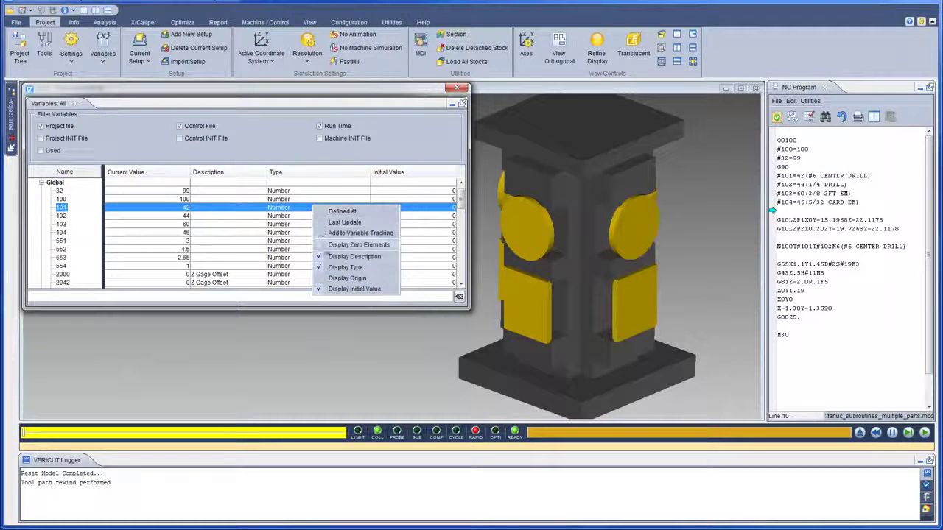
pyautogui.click(337, 280)
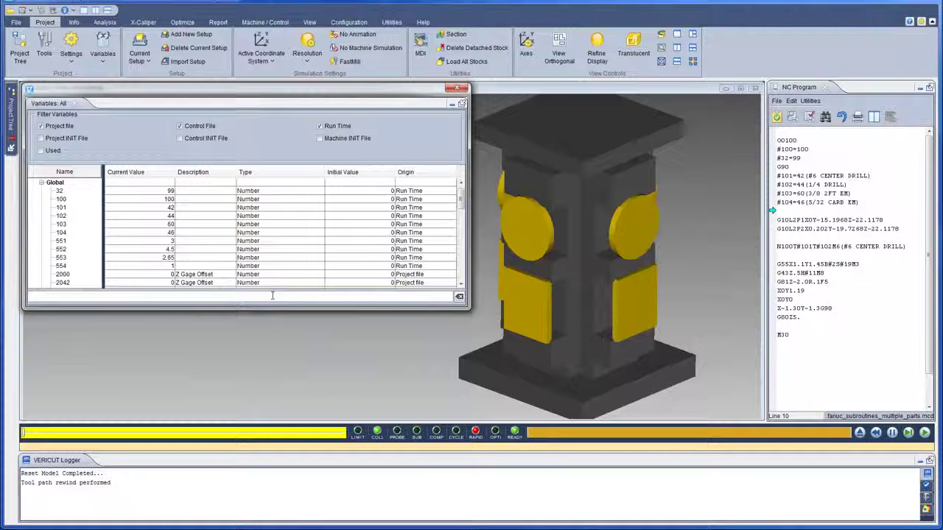
# Filter to variable 552, show where it is defined, then clear the filter
pyautogui.write('552')
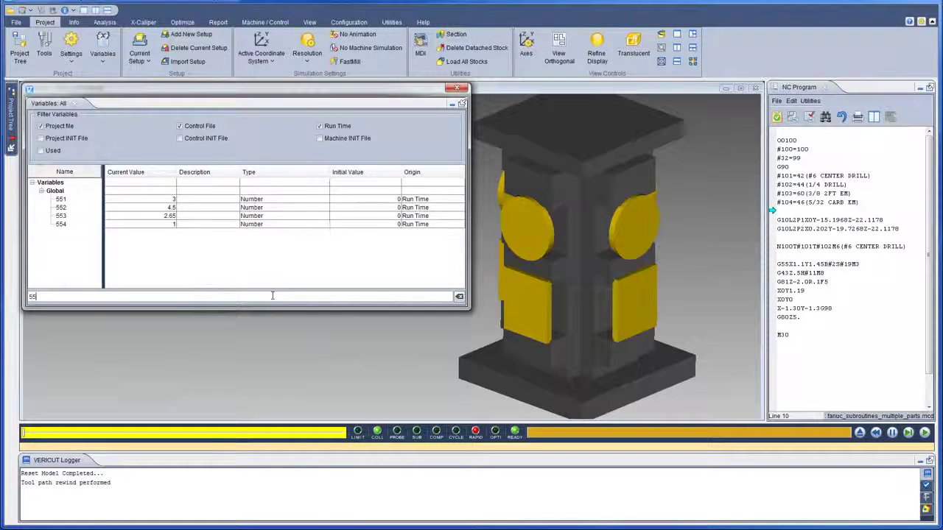
pyautogui.click(161, 204)
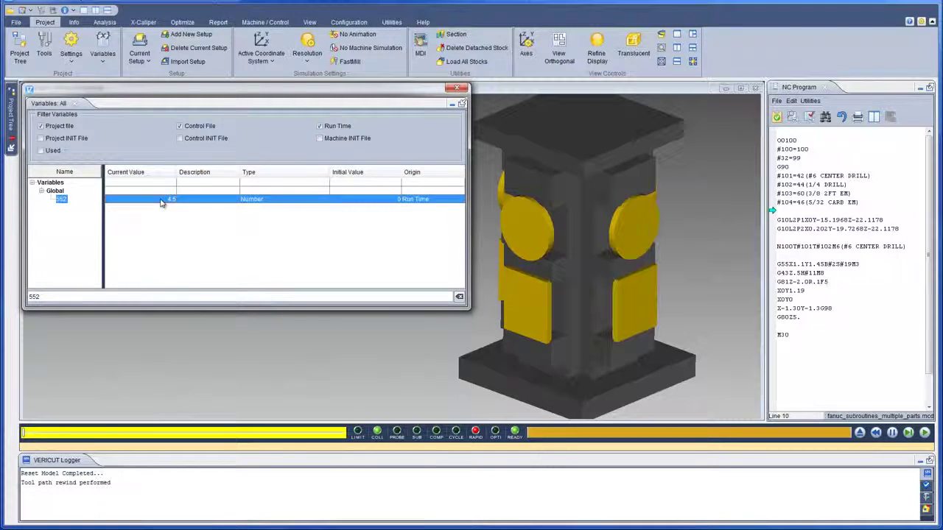
pyautogui.rightClick(161, 204)
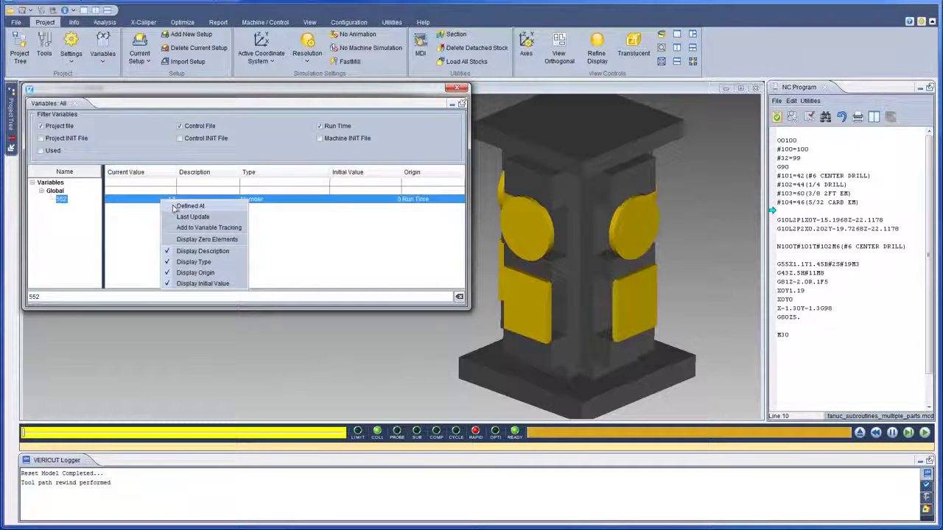
pyautogui.click(174, 207)
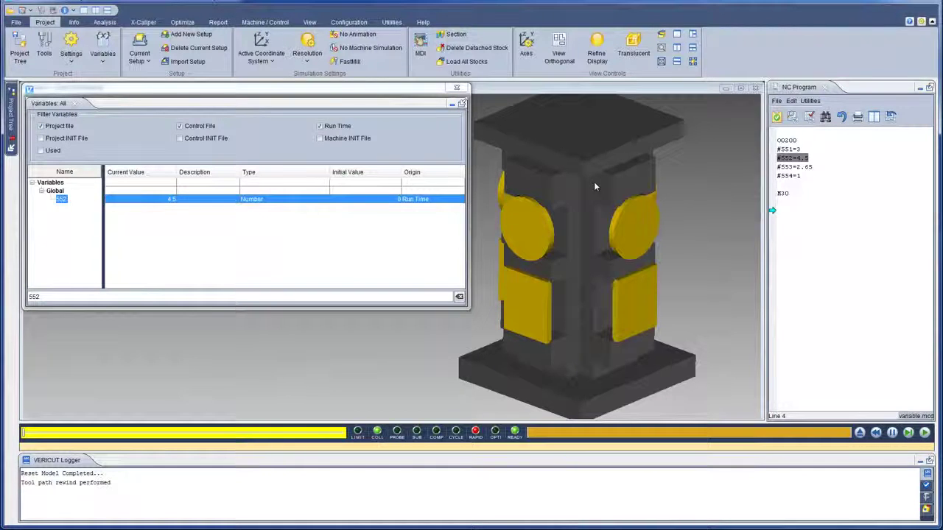
pyautogui.click(891, 118)
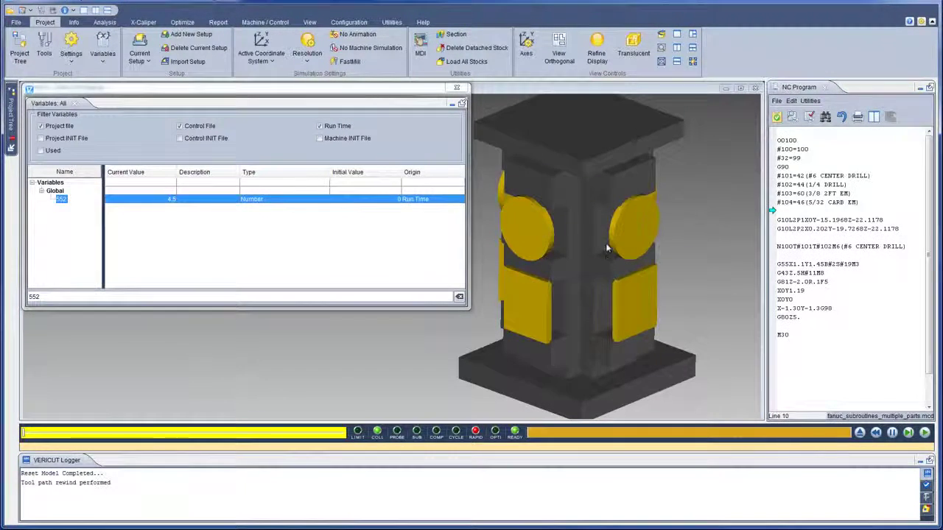
pyautogui.click(459, 296)
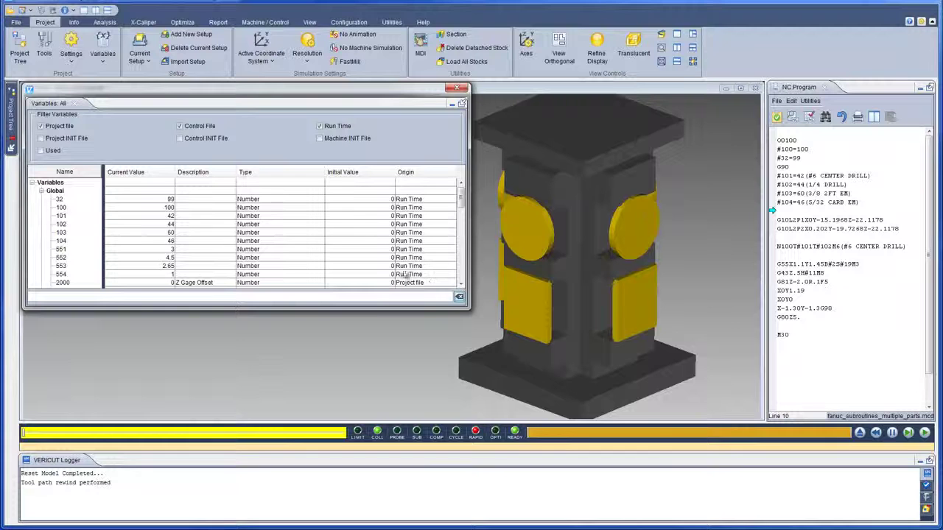
pyautogui.click(104, 62)
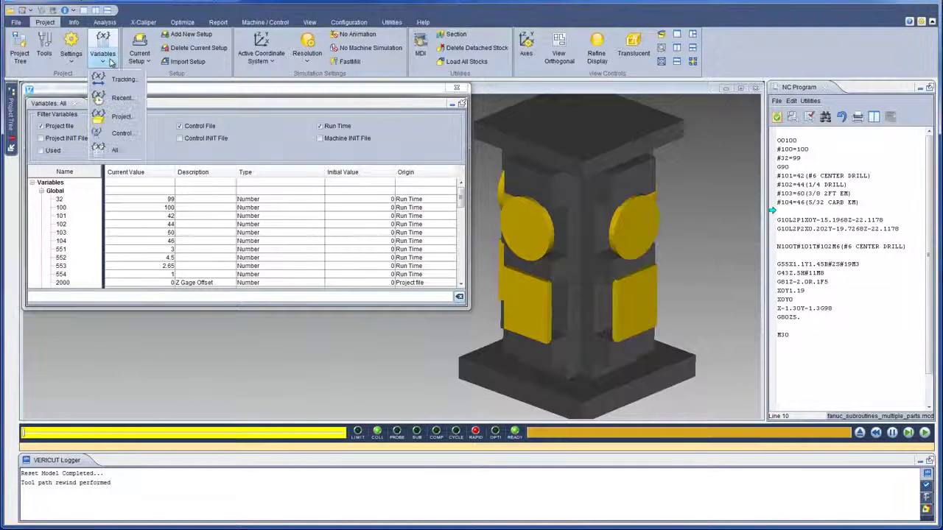
# Open Variables: Recent showing the last 1 line, step to line 11, and dock it beside Variables: All
pyautogui.click(118, 98)
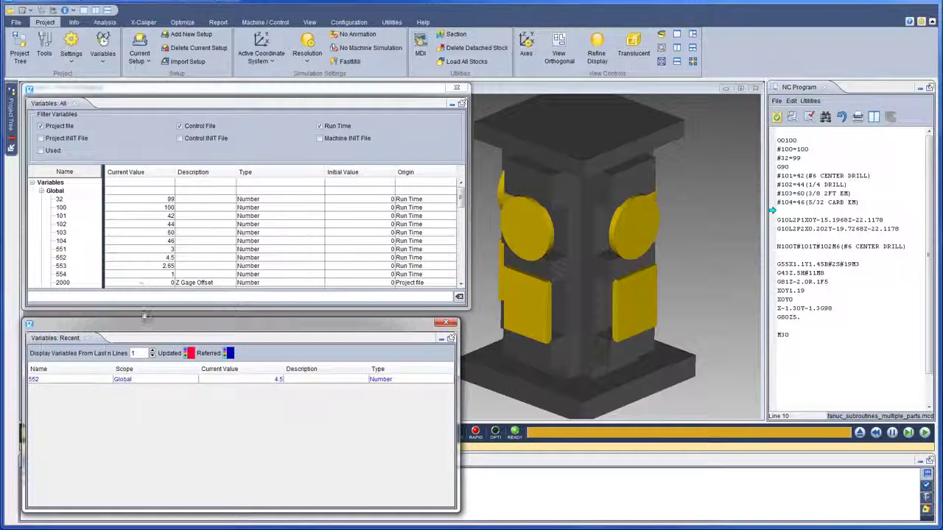
pyautogui.click(152, 350)
pyautogui.click(152, 350)
pyautogui.click(153, 356)
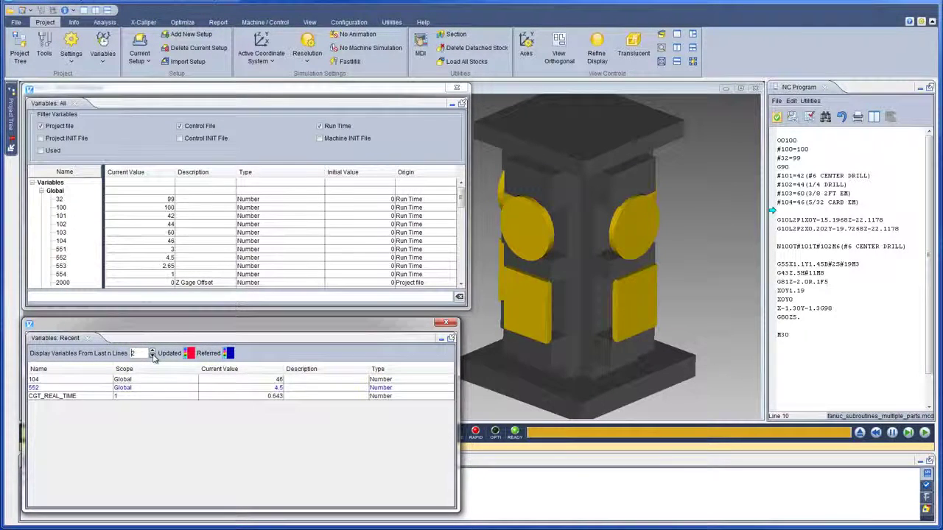
pyautogui.click(152, 356)
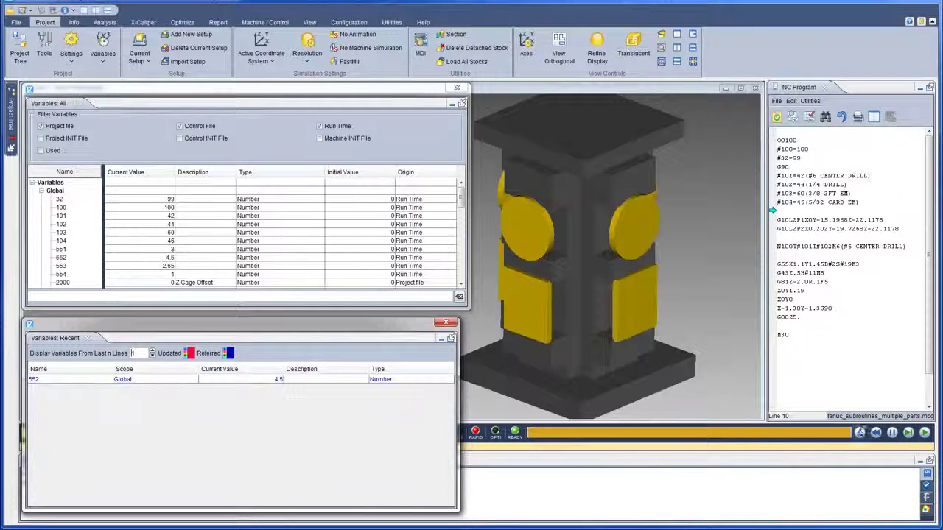
pyautogui.click(908, 435)
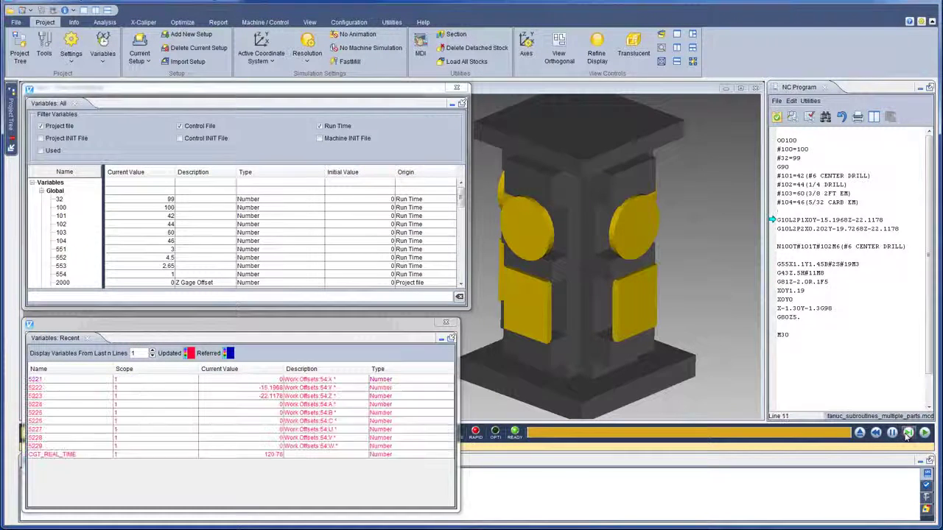
pyautogui.moveTo(359, 333); pyautogui.dragTo(356, 109)
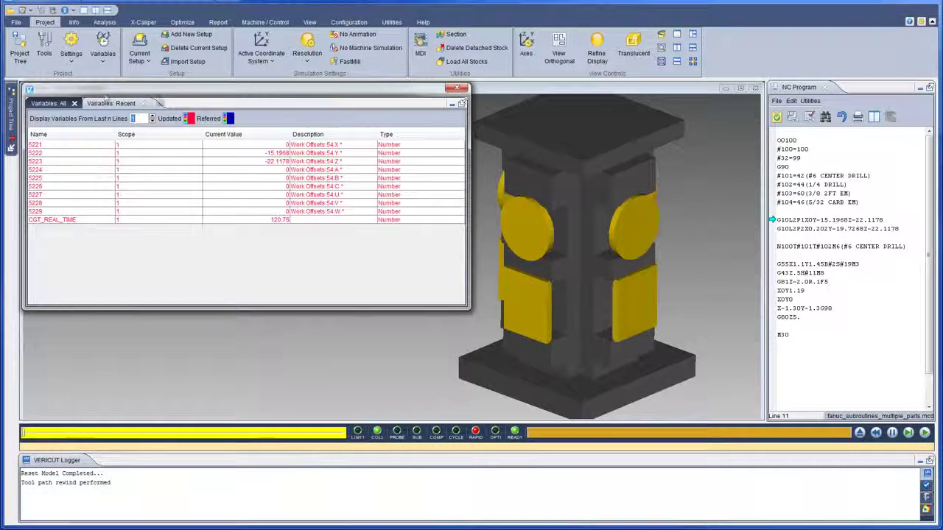
# Track variable 102 in a docked Variables: Tracking tab and play the simulation to the end
pyautogui.click(63, 104)
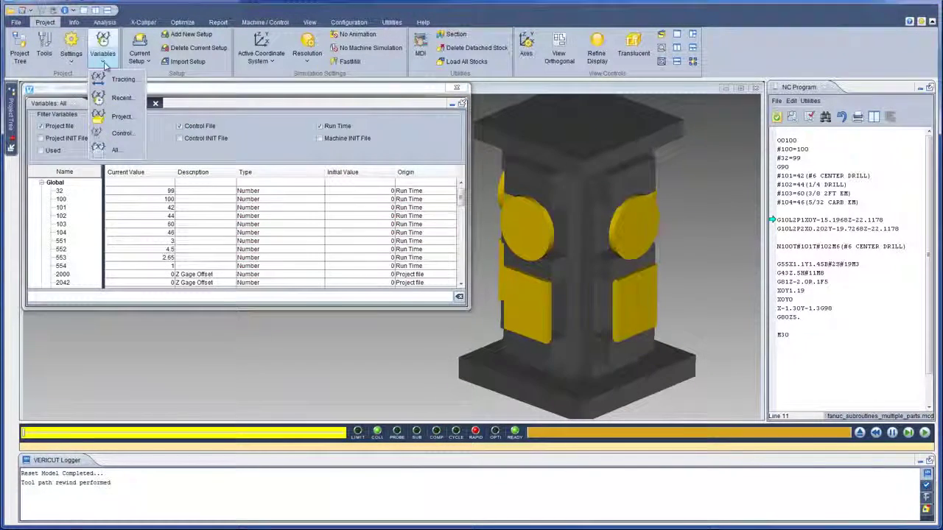
pyautogui.click(102, 61)
pyautogui.click(118, 96)
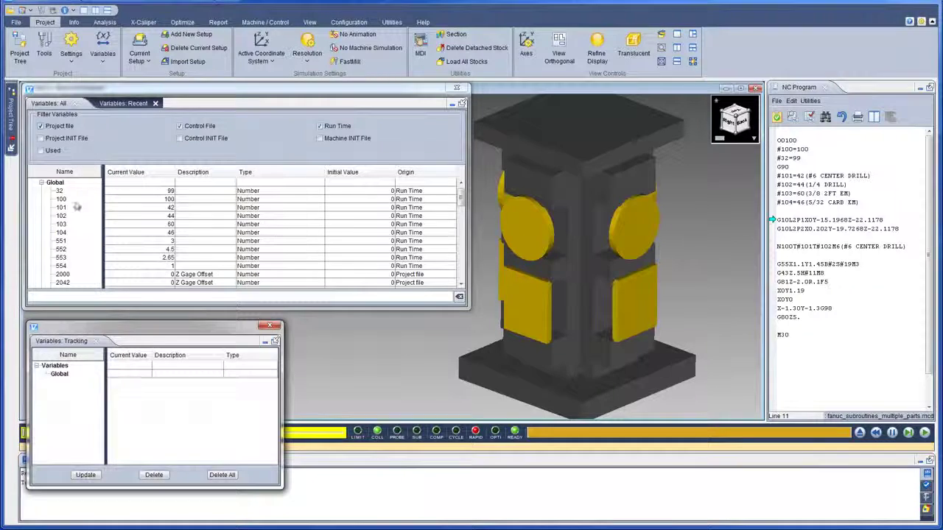
pyautogui.rightClick(70, 216)
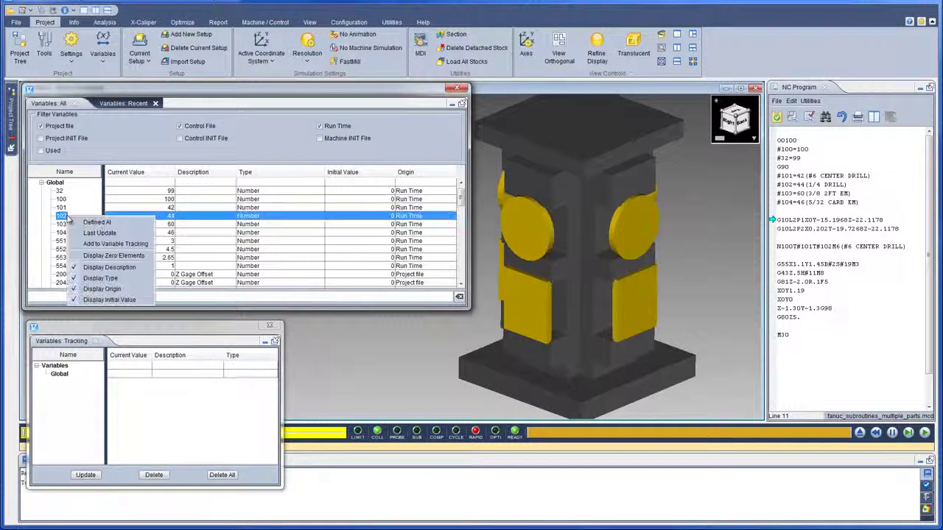
pyautogui.click(105, 243)
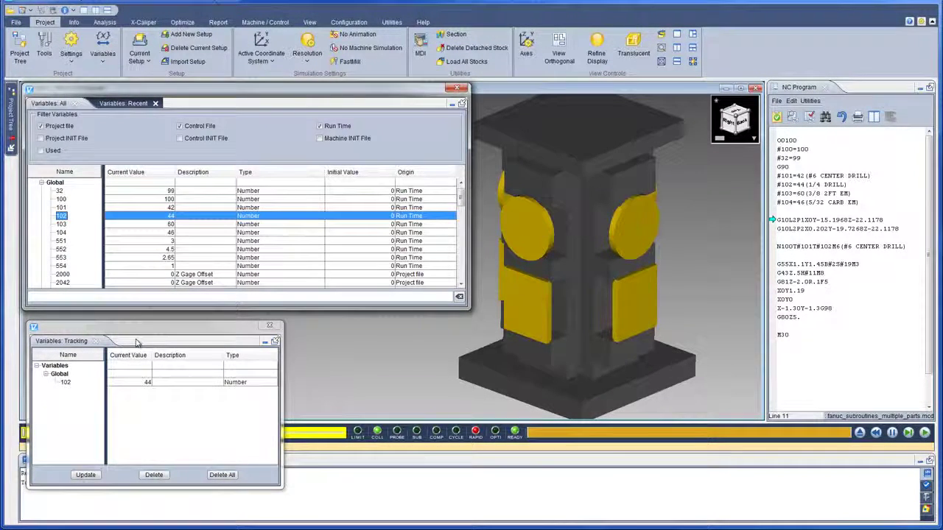
pyautogui.moveTo(135, 338); pyautogui.dragTo(221, 118)
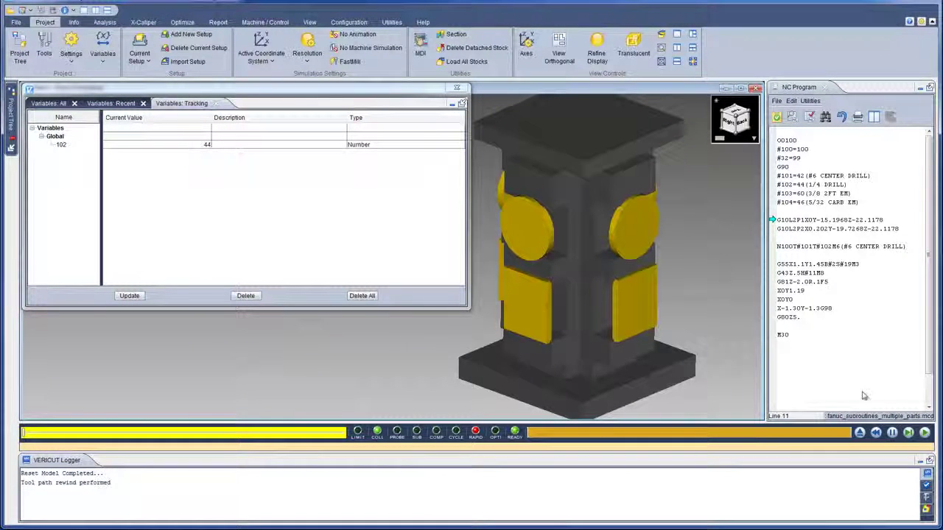
pyautogui.click(924, 434)
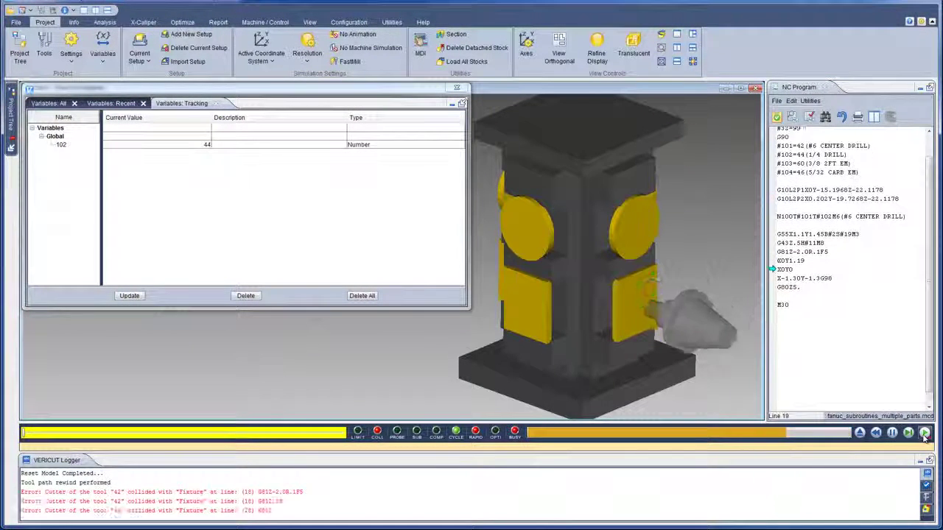